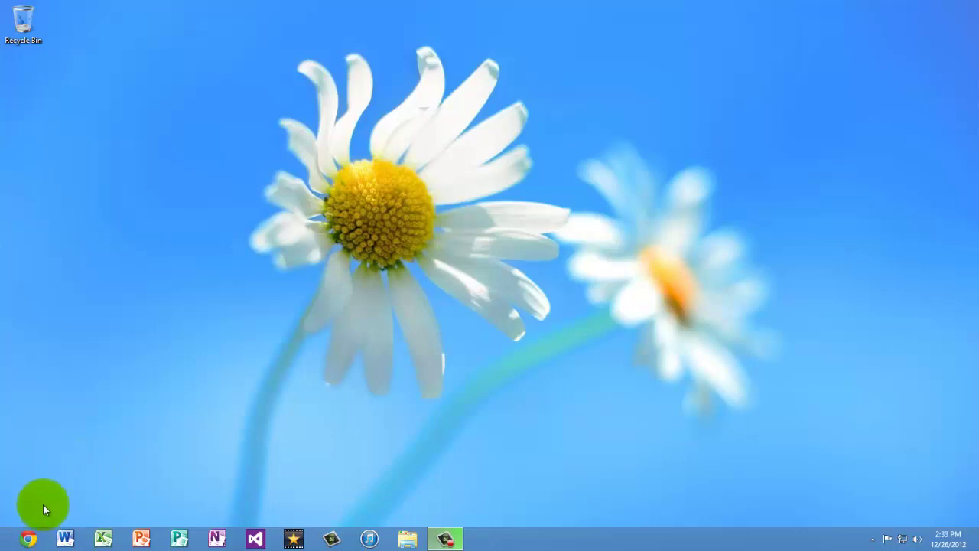
Reveal the Start screen thumbnail in the desktop's bottom-left corner
mouse_move(1, 548)
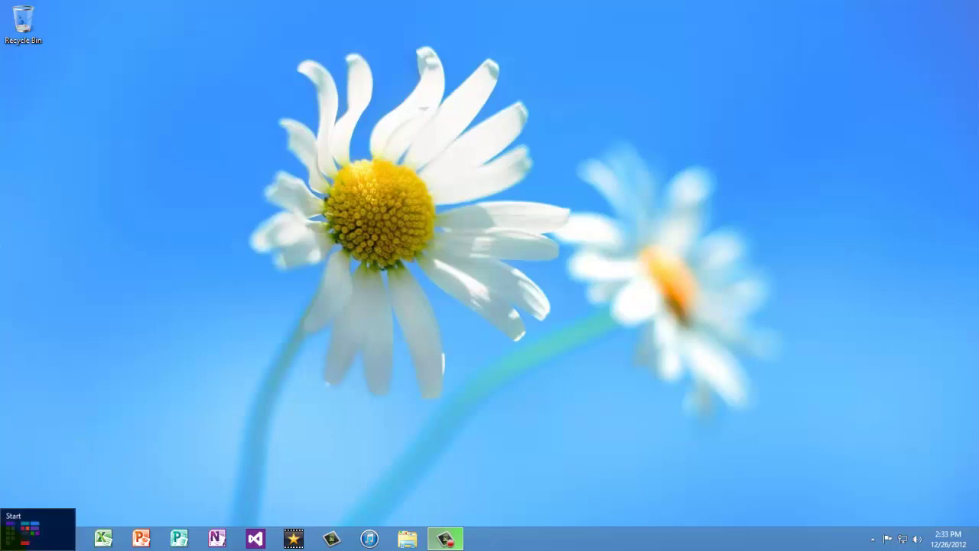
left_click(1, 549)
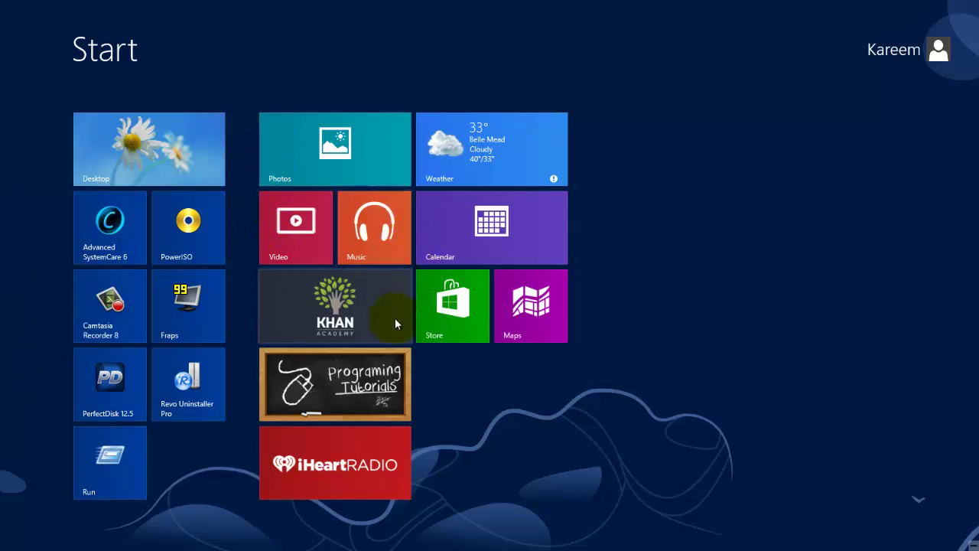
left_click(273, 229)
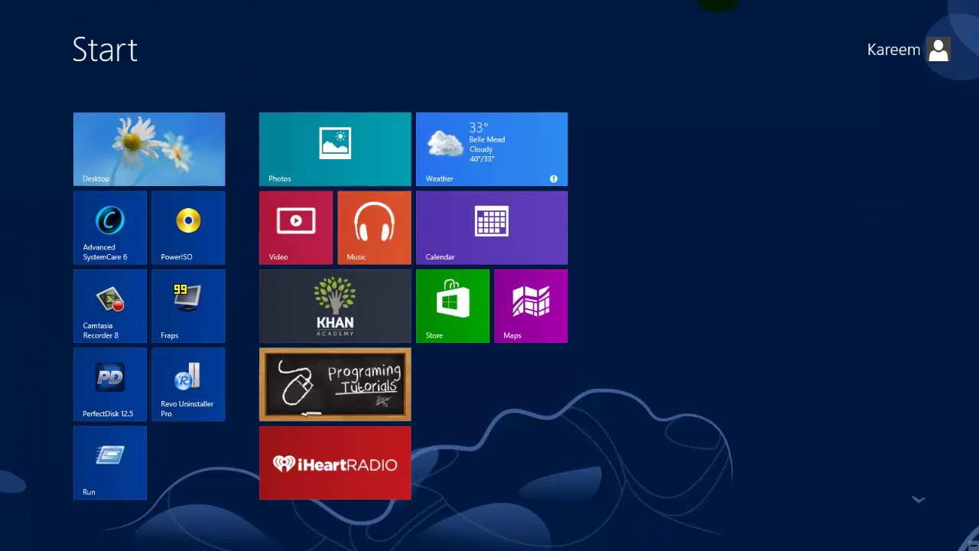
mouse_move(2, 16)
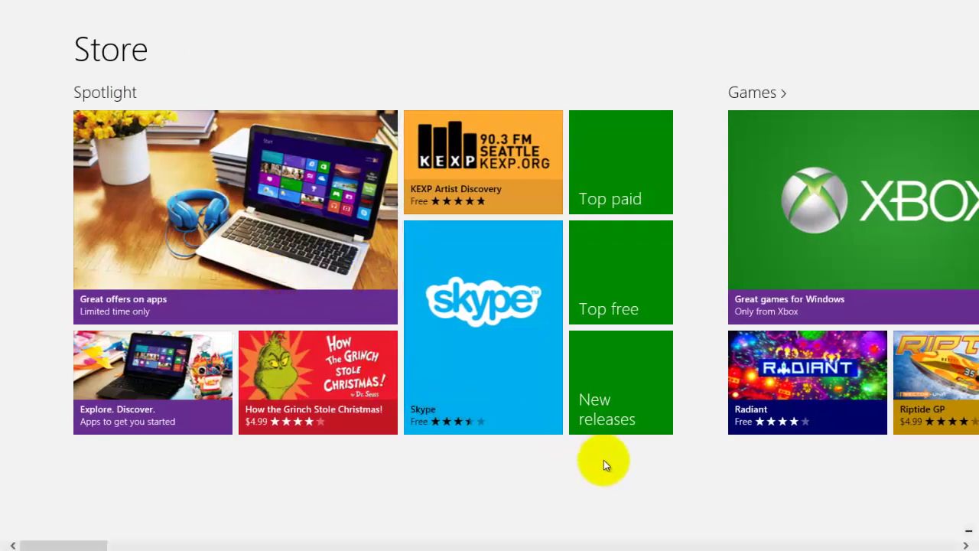
Open the Store's full Games category and scroll through its listings
scroll(677, 150, "right", 2)
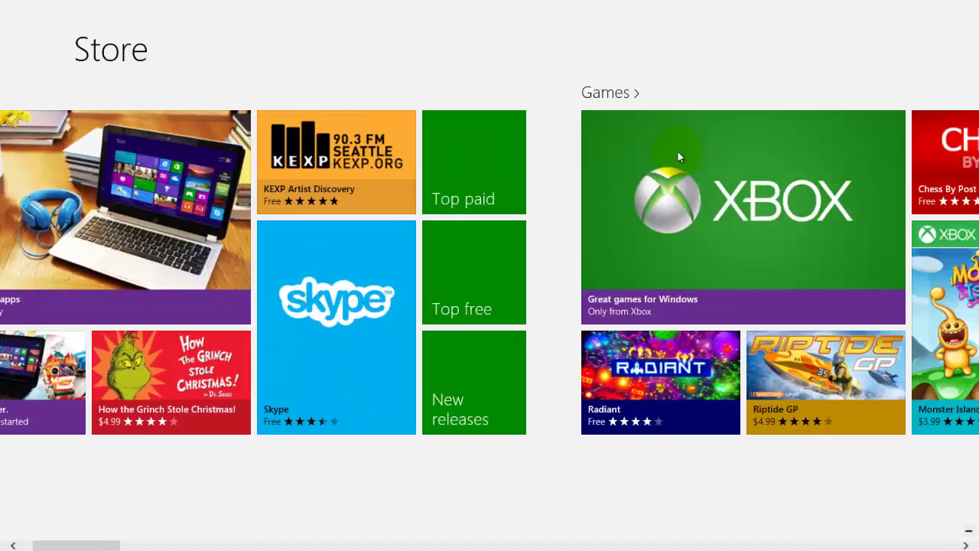
left_click(631, 93)
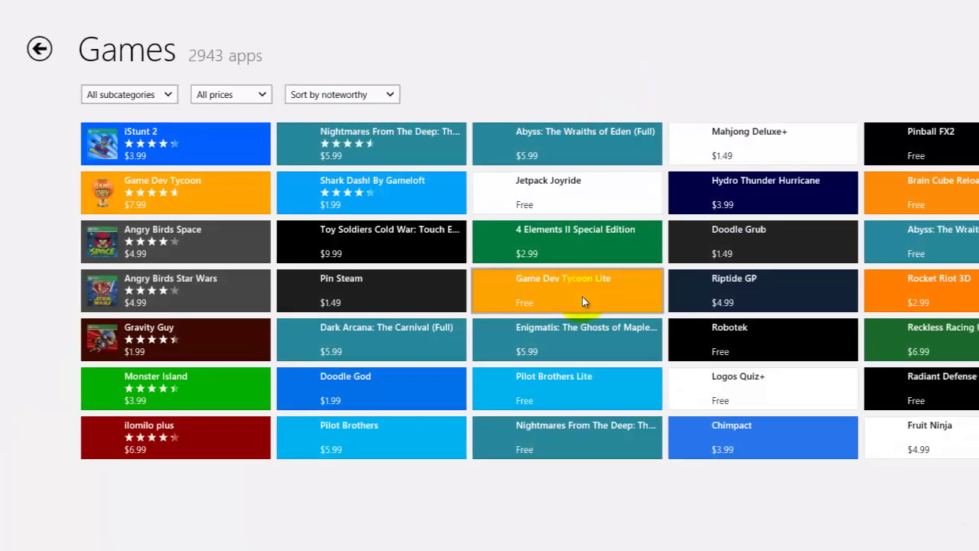
scroll(355, 303, "right", 5)
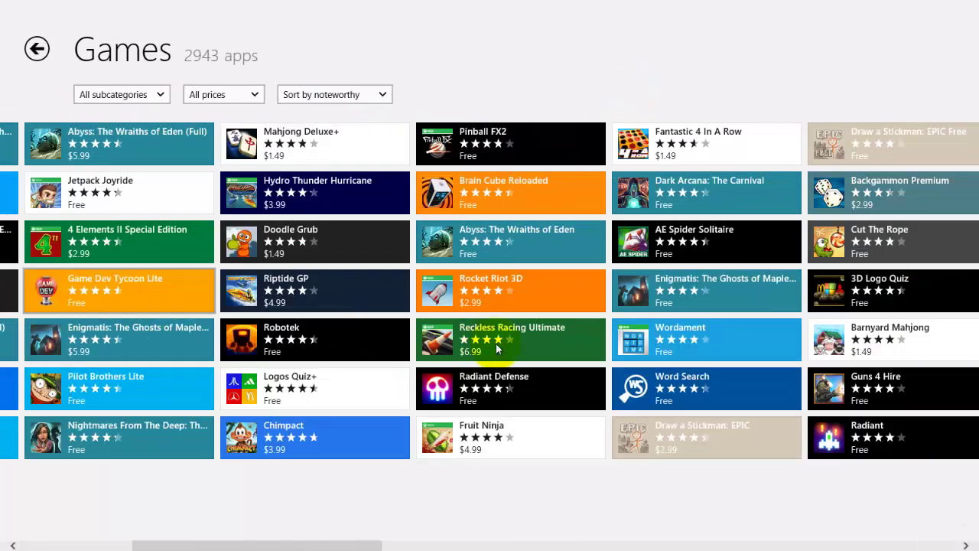
scroll(306, 234, "right", 2)
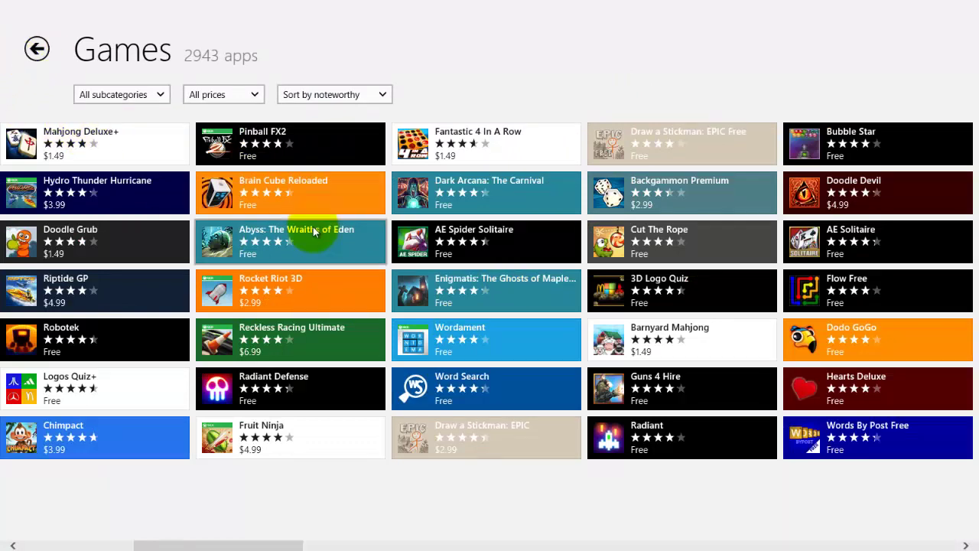
scroll(666, 323, "right", 2)
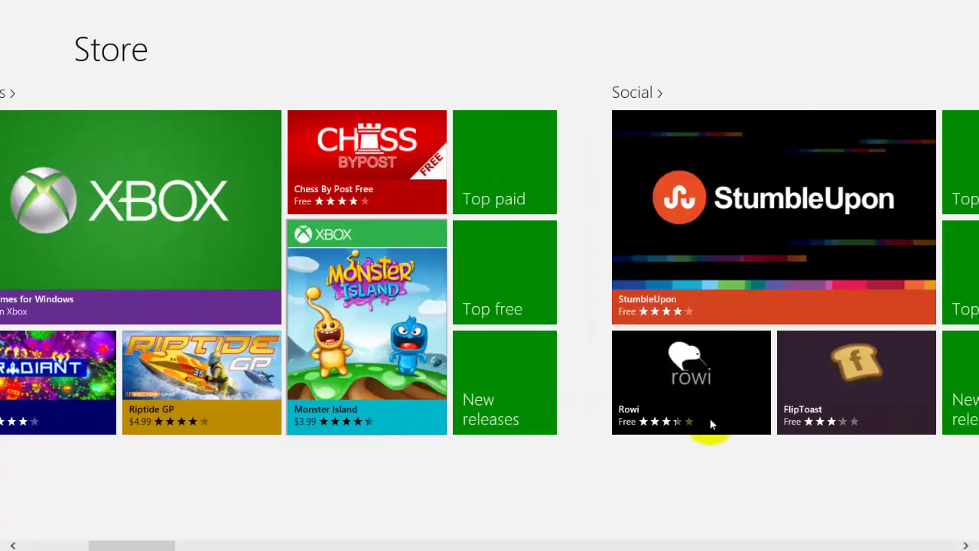
scroll(688, 413, "right", 6)
scroll(485, 222, "right", 4)
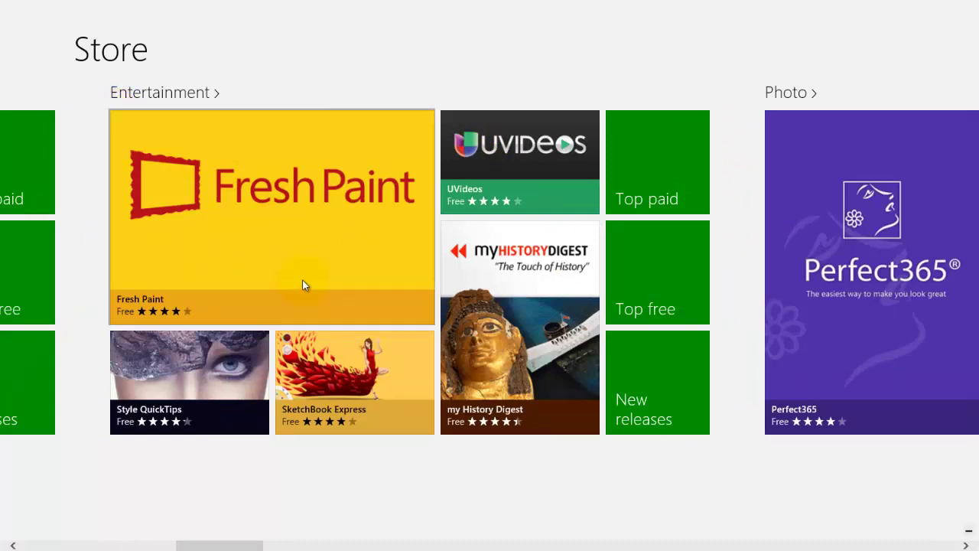
scroll(557, 284, "right", 8)
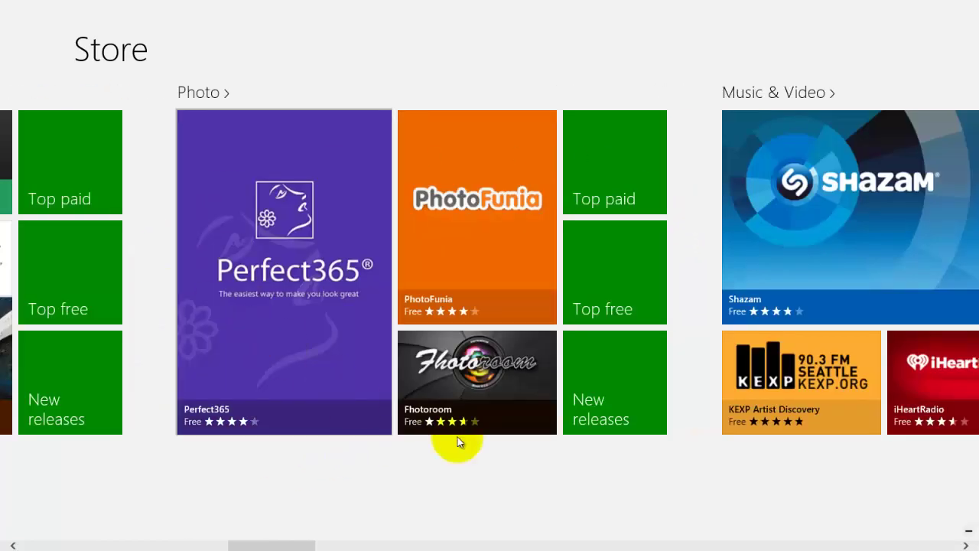
Relaunch the Store from Start and scroll to the Sports and Books & Reference groups
mouse_move(29, 514)
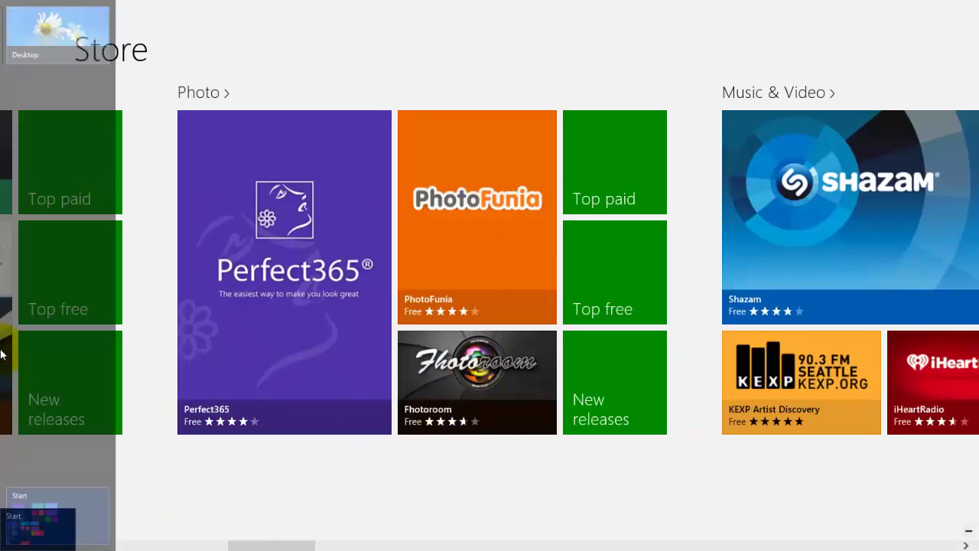
left_click(52, 524)
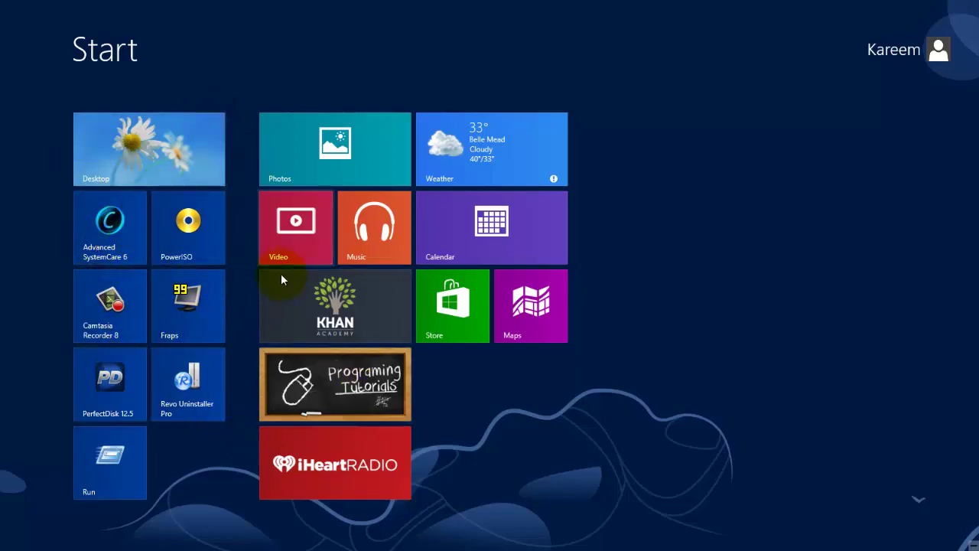
left_click(450, 280)
scroll(665, 273, "down", 10)
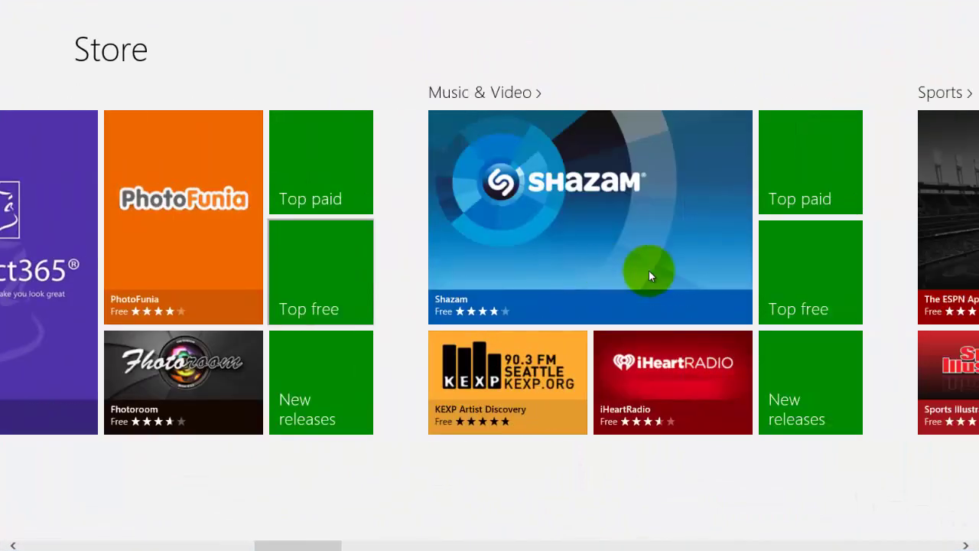
scroll(662, 303, "down", 3)
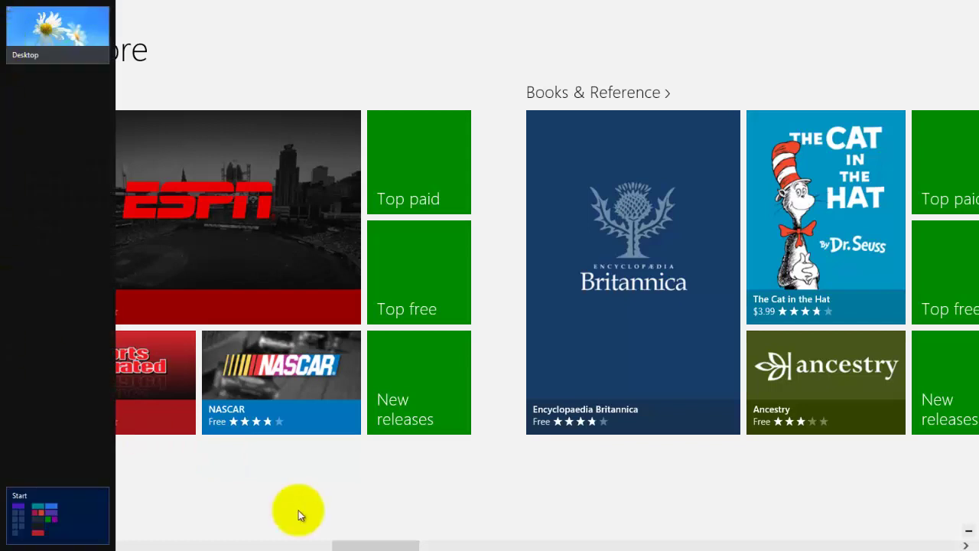
Switch from the Store to the desktop using the left-edge app switcher
mouse_move(2, 159)
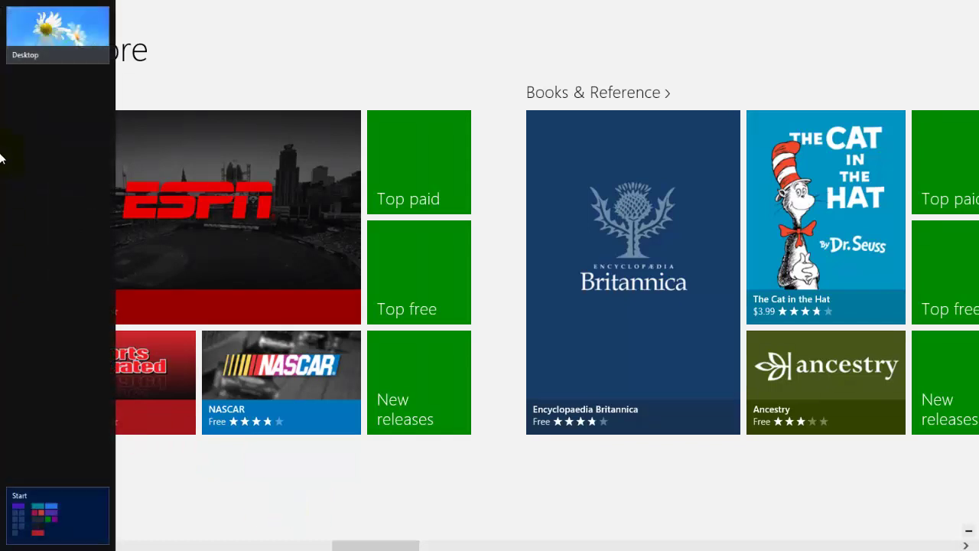
left_click(46, 36)
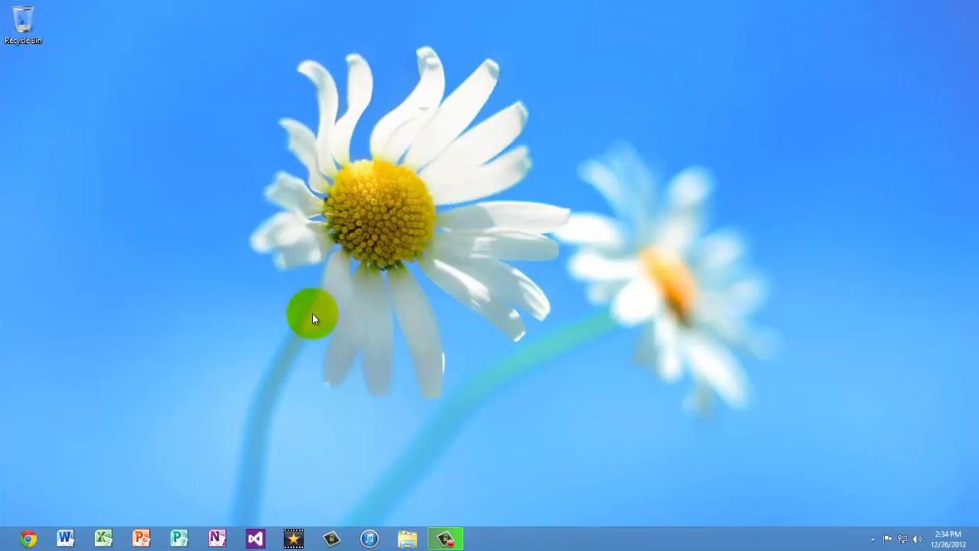
mouse_move(2, 240)
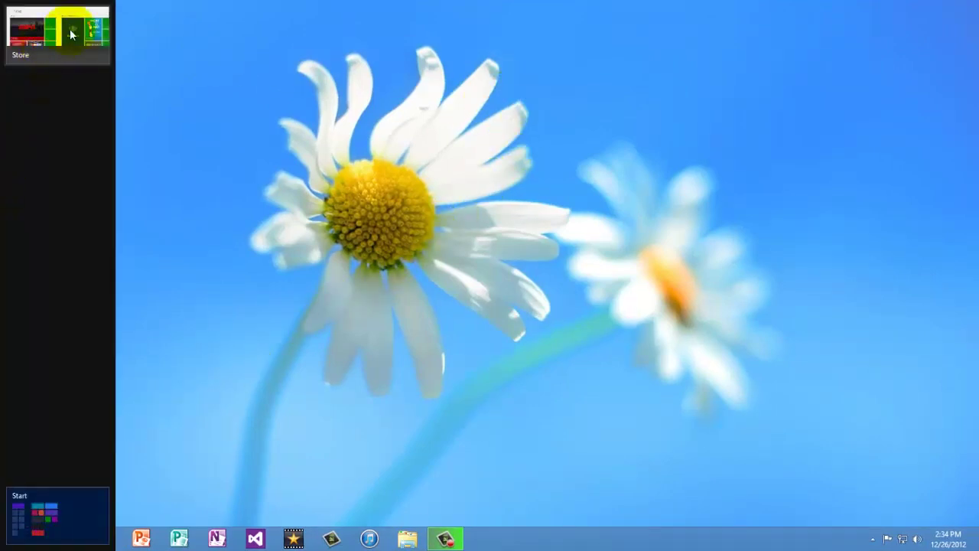
right_click(34, 41)
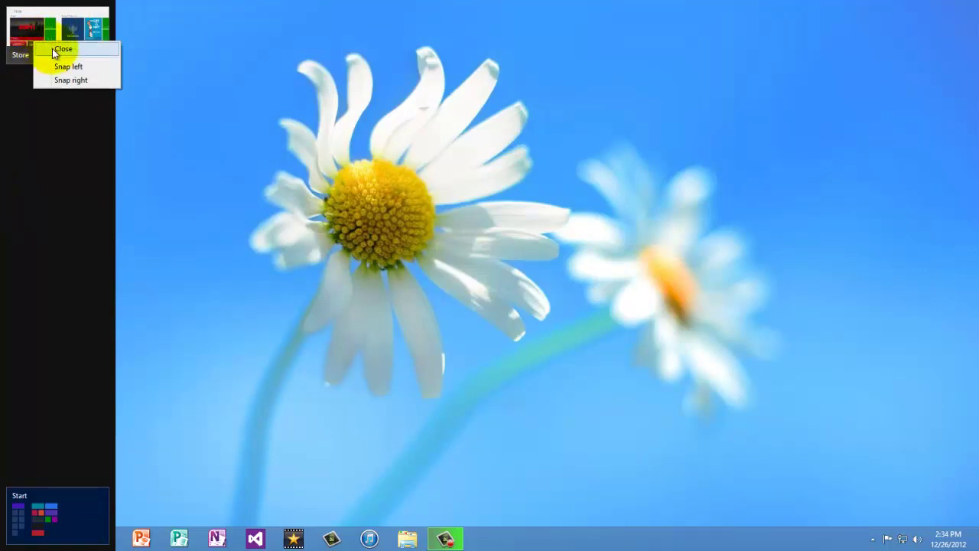
left_click(52, 48)
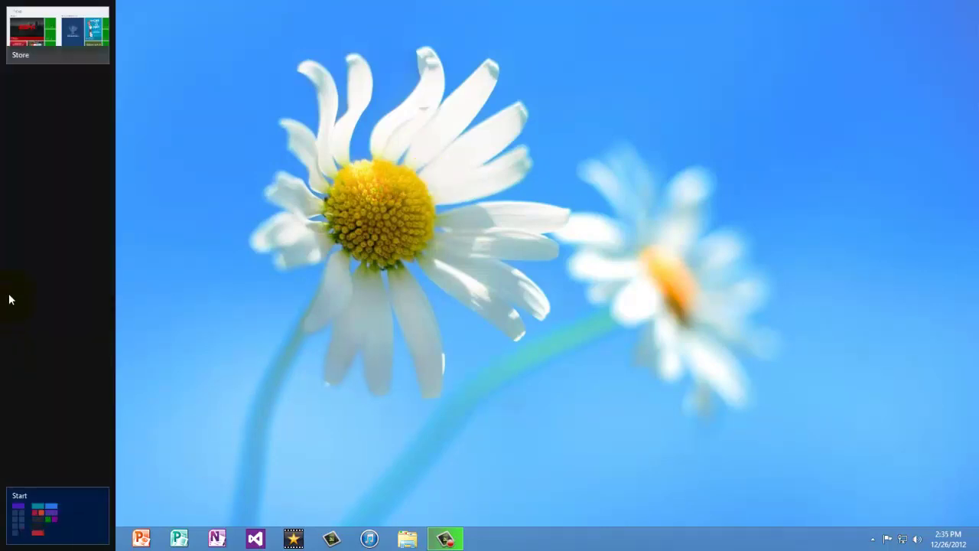
mouse_move(6, 350)
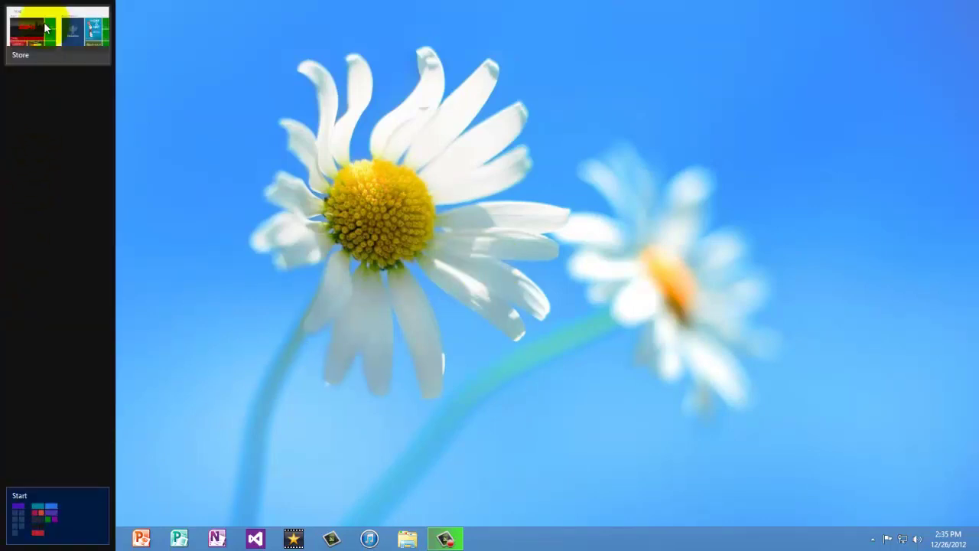
left_click_drag(52, 29, 50, 66)
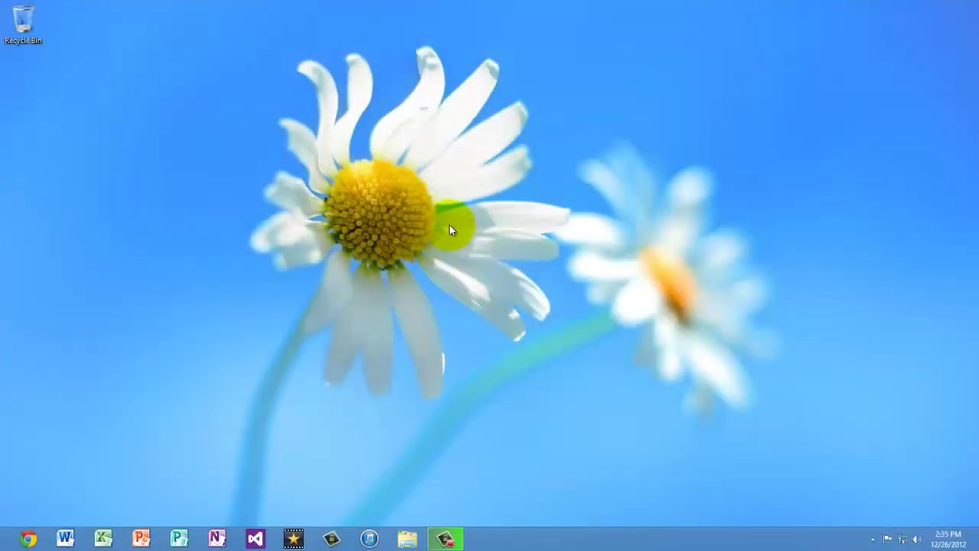
Close the Store app from the left switcher, leaving only the desktop
left_click(223, 143)
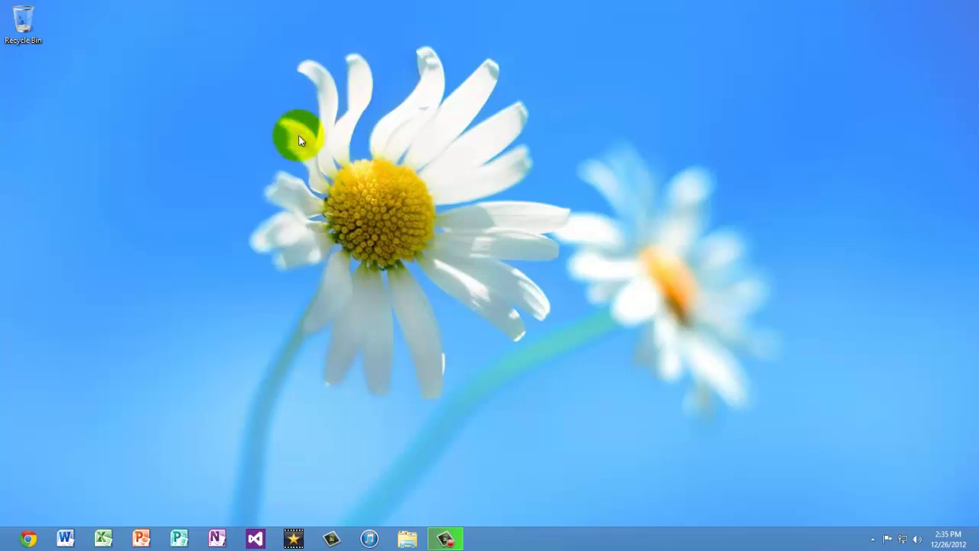
mouse_move(1, 191)
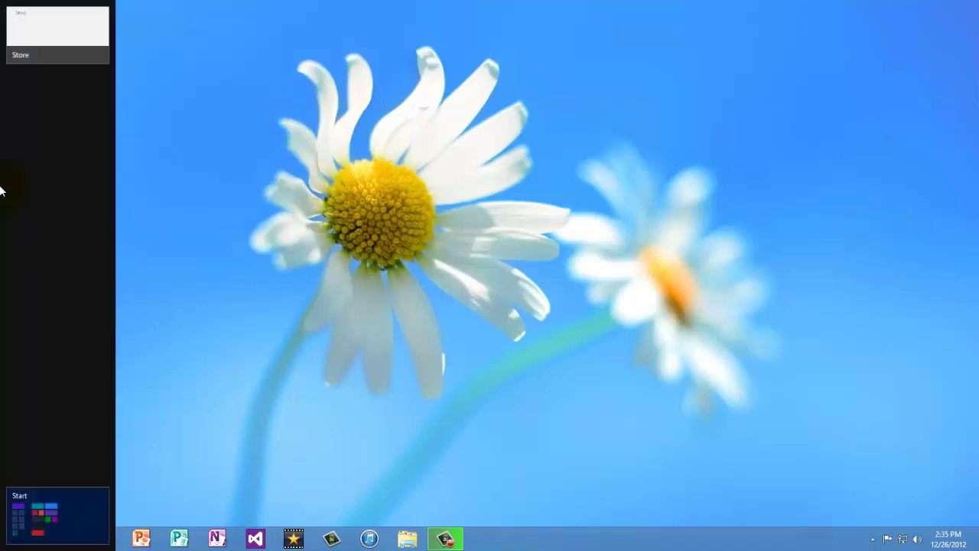
right_click(54, 55)
left_click(69, 61)
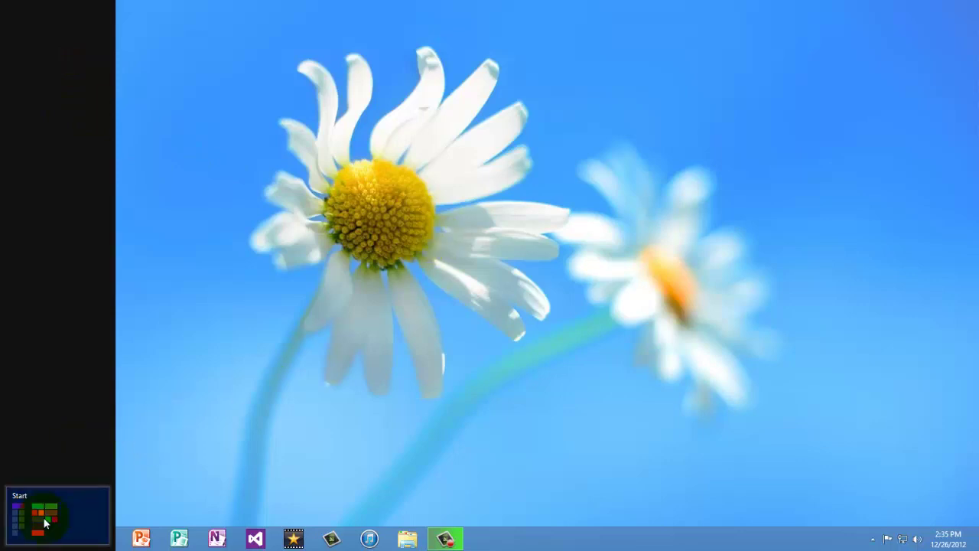
left_click(303, 151)
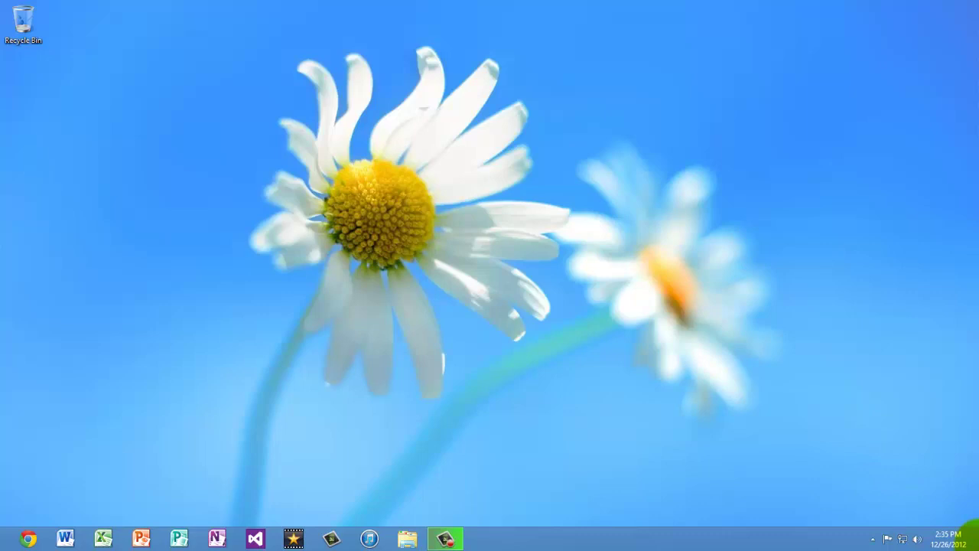
Show the charms bar with the large clock and date overlay on the desktop
mouse_move(978, 528)
mouse_move(954, 402)
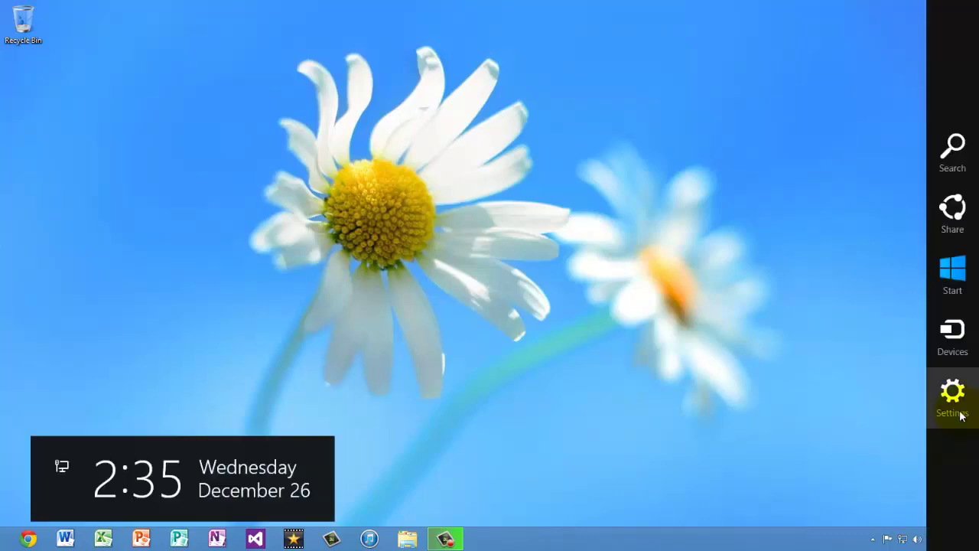
left_click(813, 385)
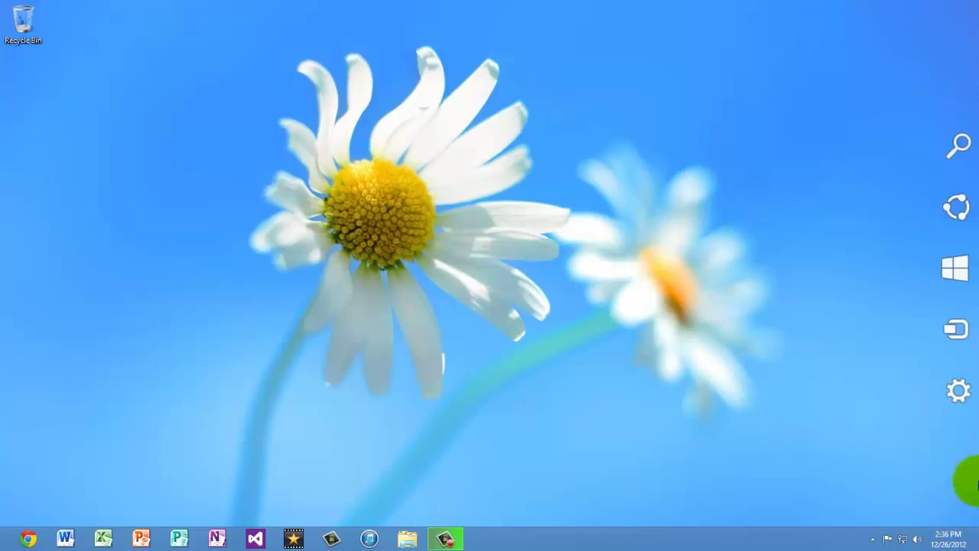
mouse_move(955, 390)
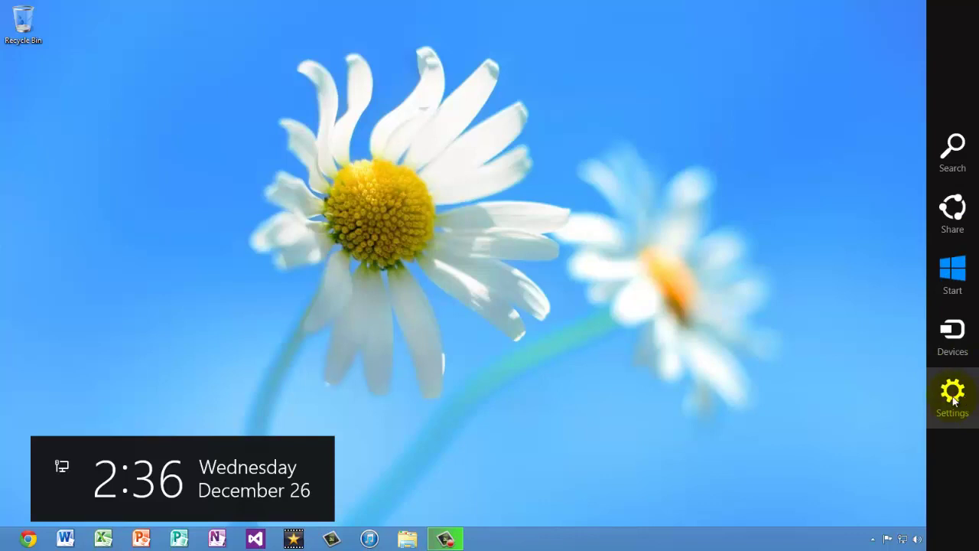
Open Control Panel in Category view from the Settings charm, then close it
left_click(953, 399)
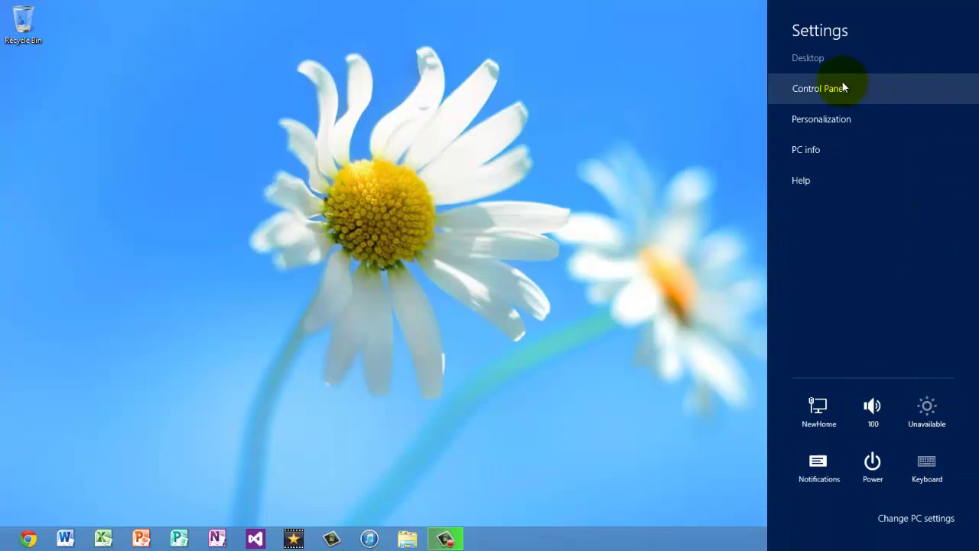
left_click(842, 88)
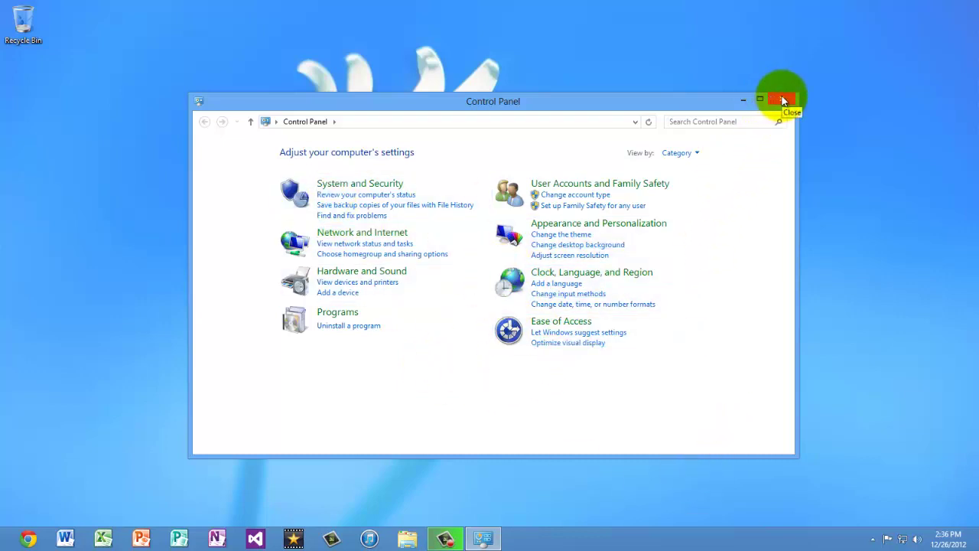
left_click(788, 100)
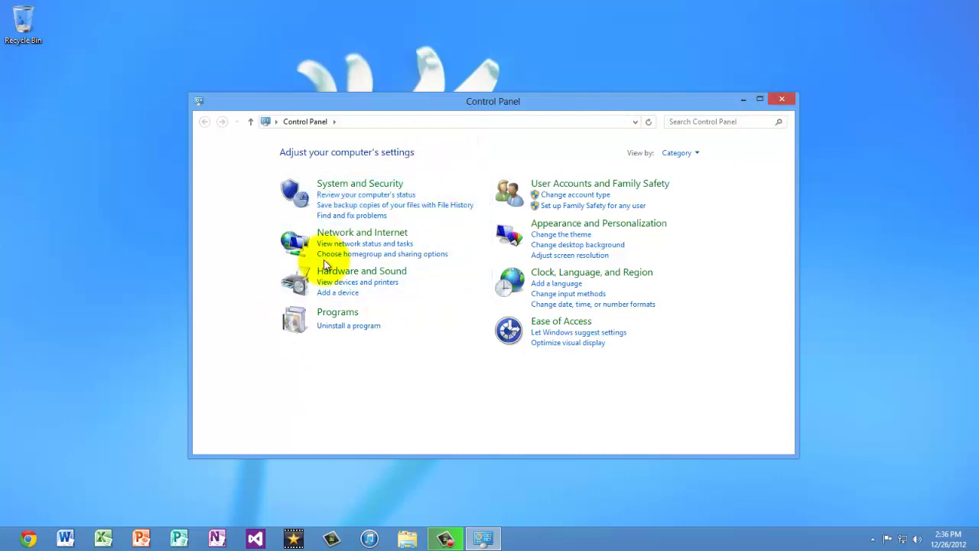
left_click(778, 101)
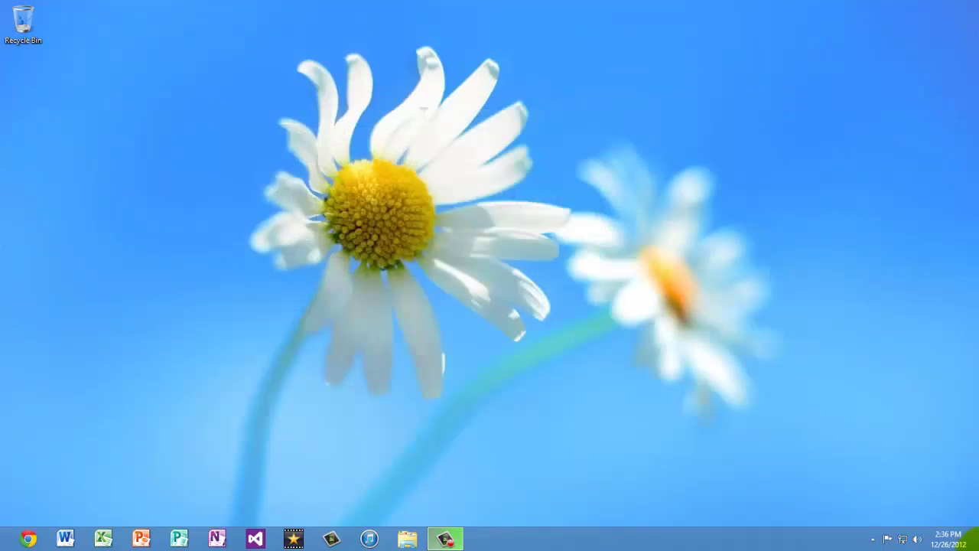
Launch PC settings from the Settings charm, landing on the Personalize lock screen page
mouse_move(970, 458)
left_click(956, 391)
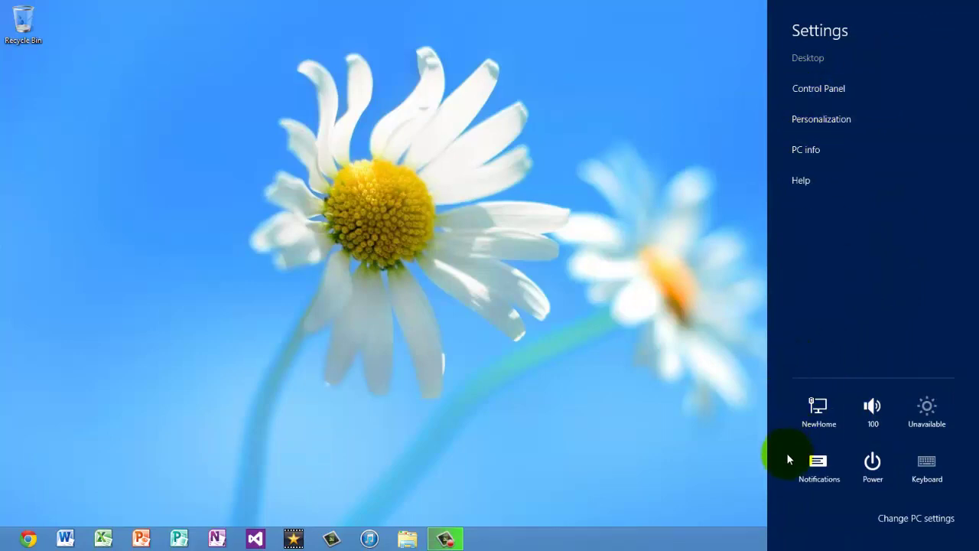
left_click(933, 519)
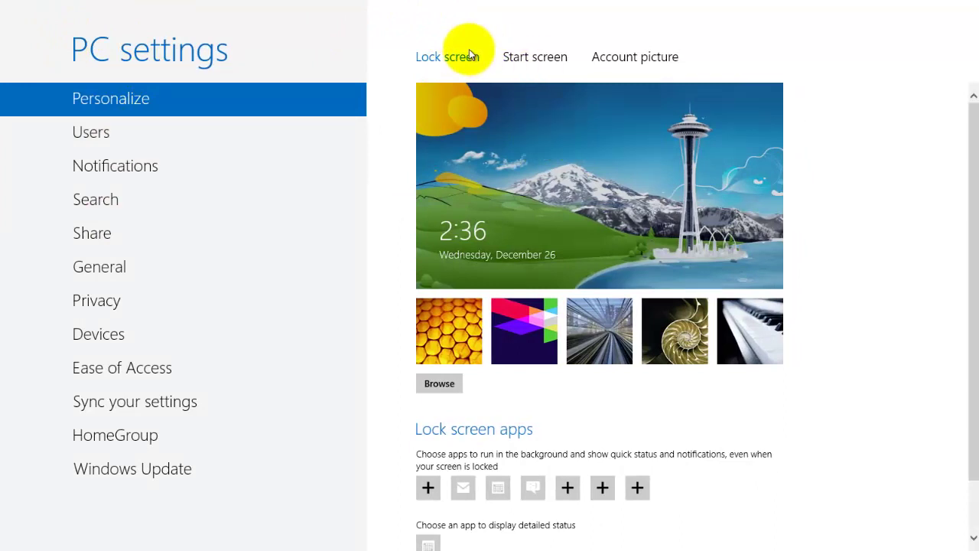
left_click(525, 60)
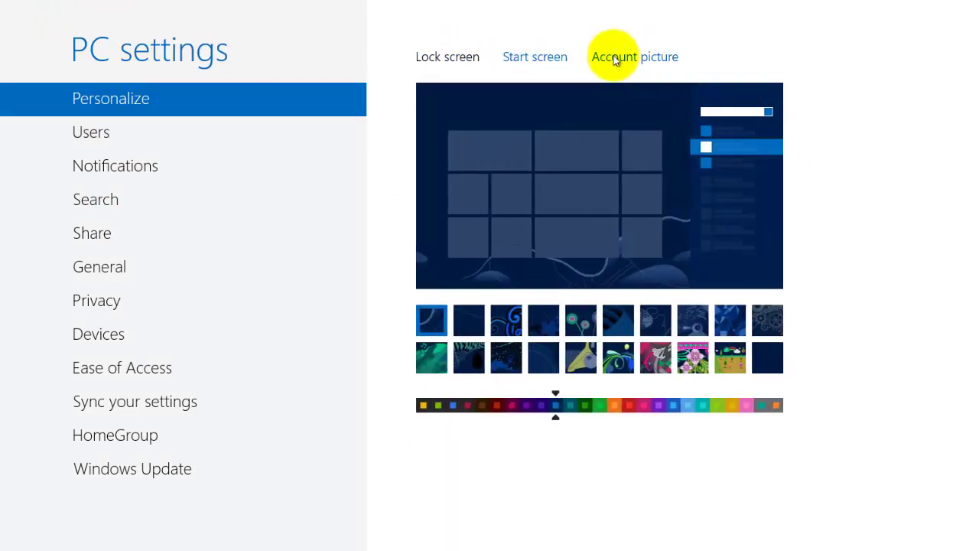
left_click(618, 55)
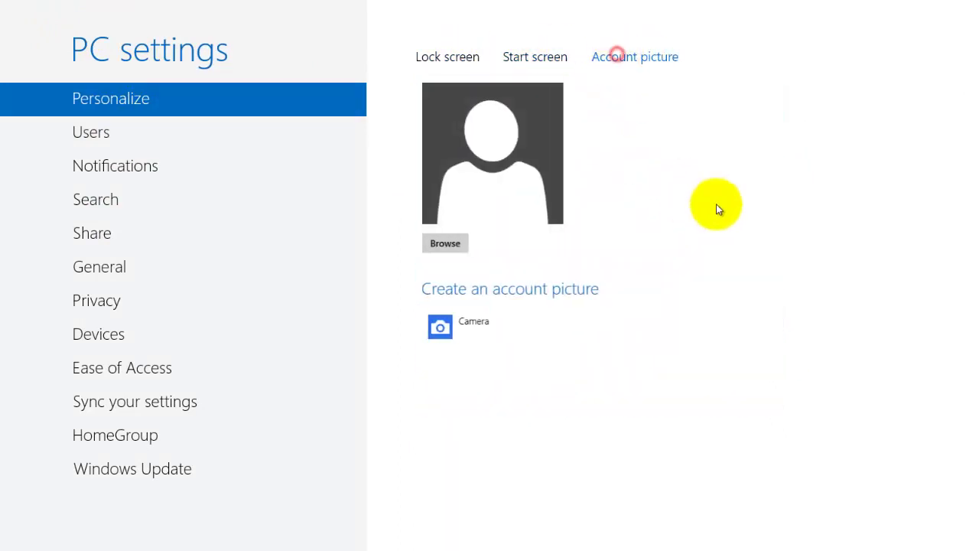
left_click(438, 60)
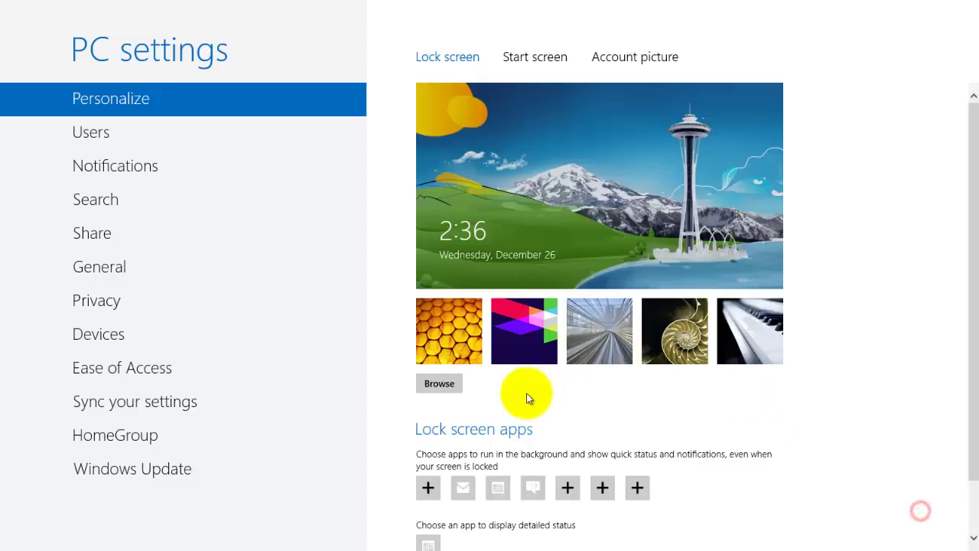
scroll(537, 444, "down", 1)
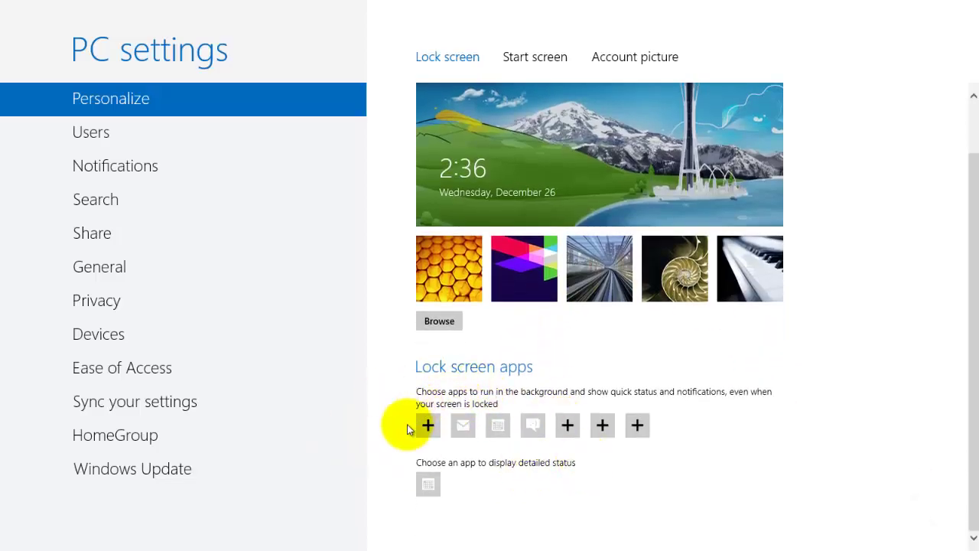
Review Users and Notifications settings, turning Calendar notifications back on
left_click(106, 136)
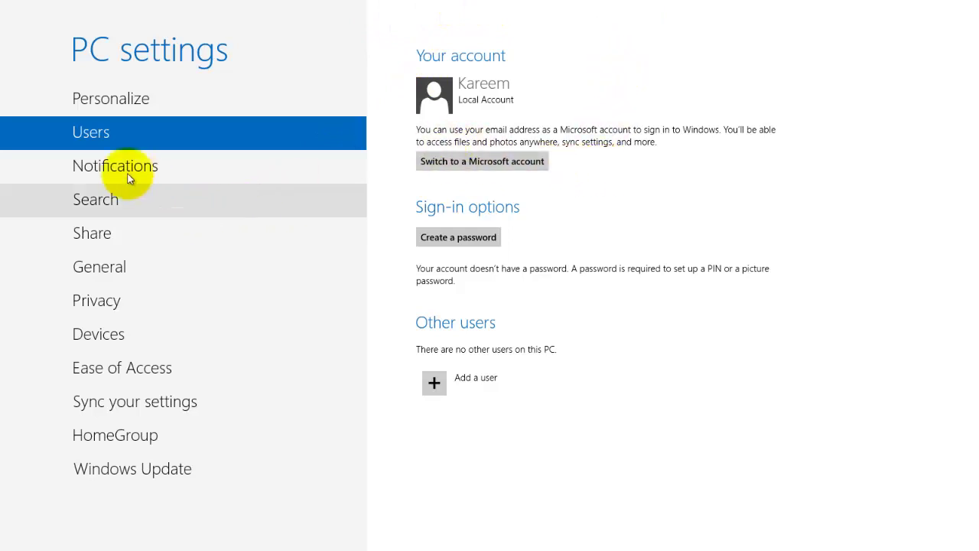
left_click(95, 168)
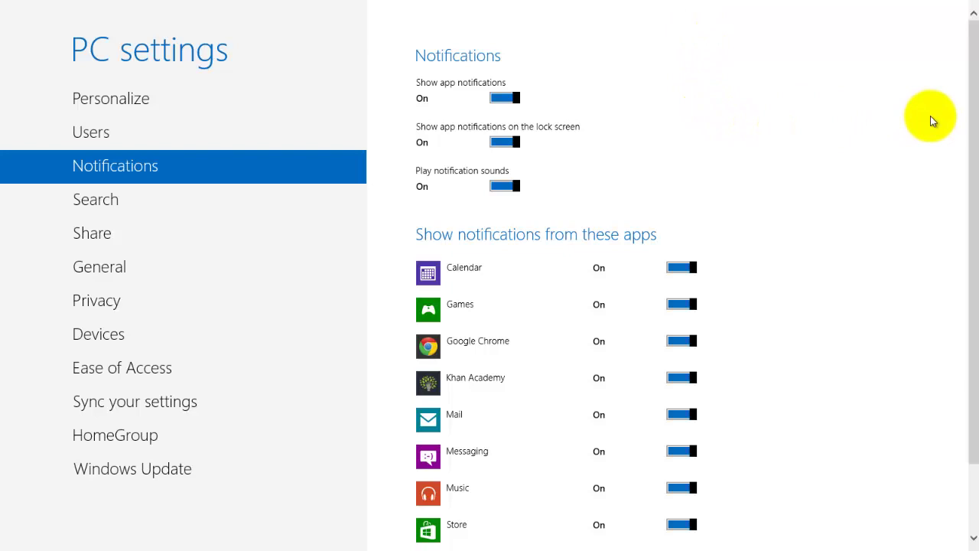
scroll(490, 314, "down", 2)
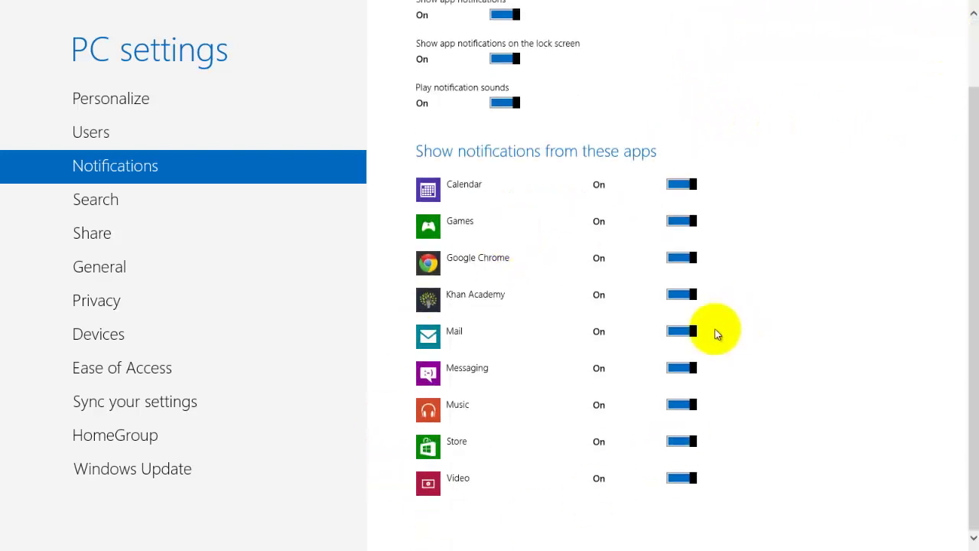
left_click(688, 185)
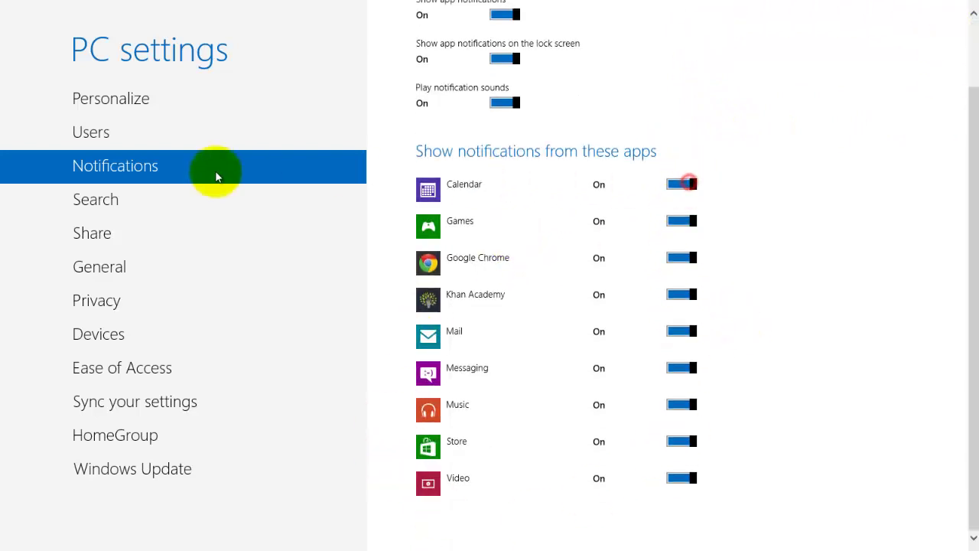
scroll(604, 218, "up", 2)
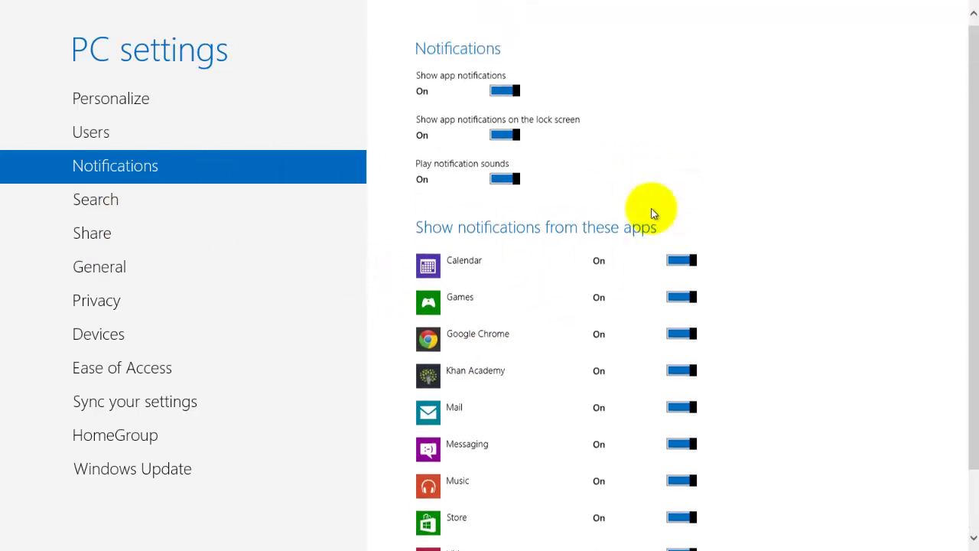
Toggle the save-searches-as-suggestions switch in Search settings, then view the Share page
left_click(98, 201)
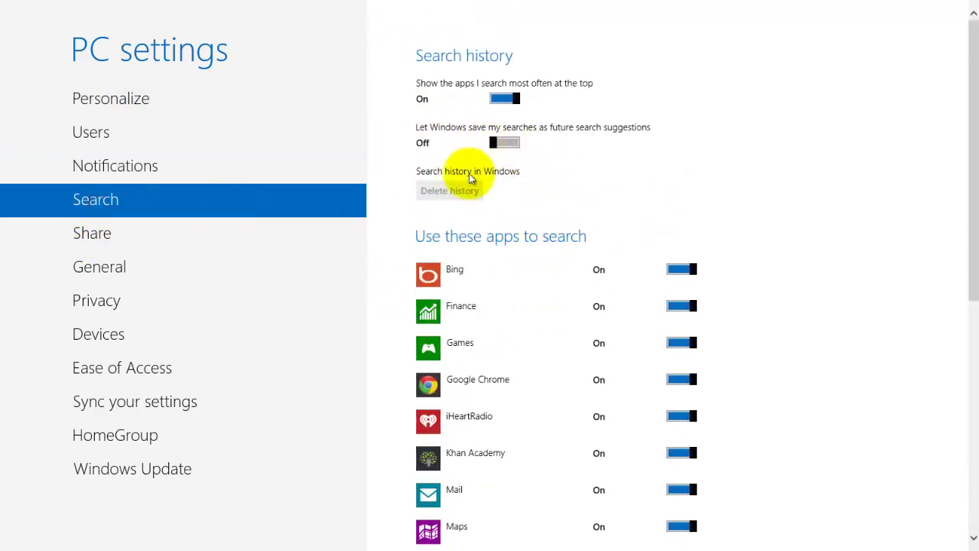
scroll(472, 178, "down", 6)
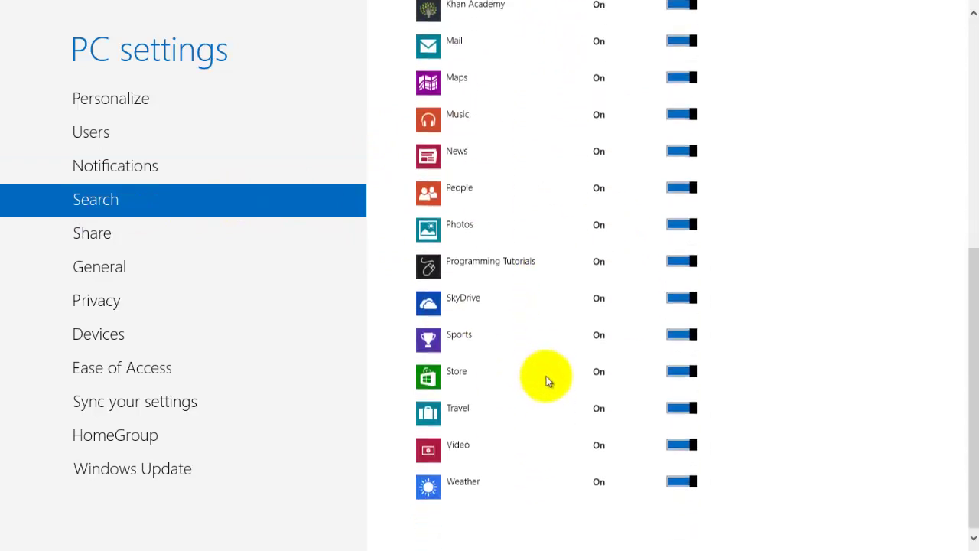
scroll(547, 379, "up", 6)
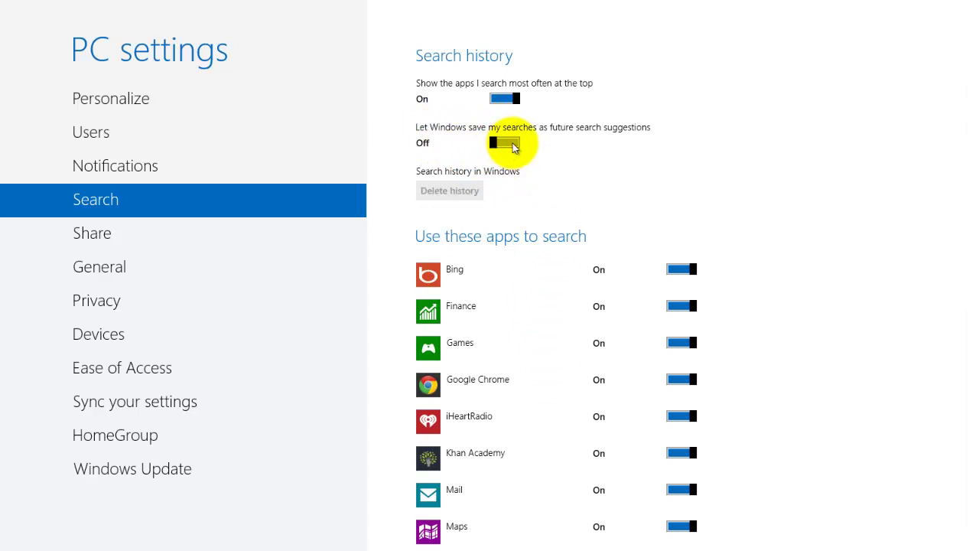
left_click(513, 147)
left_click(507, 145)
left_click(505, 144)
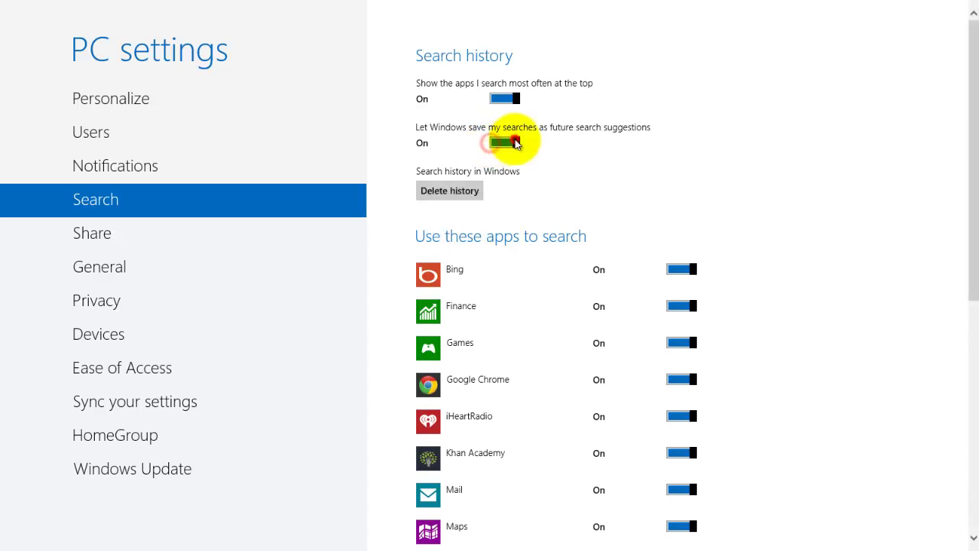
left_click(498, 142)
left_click(88, 238)
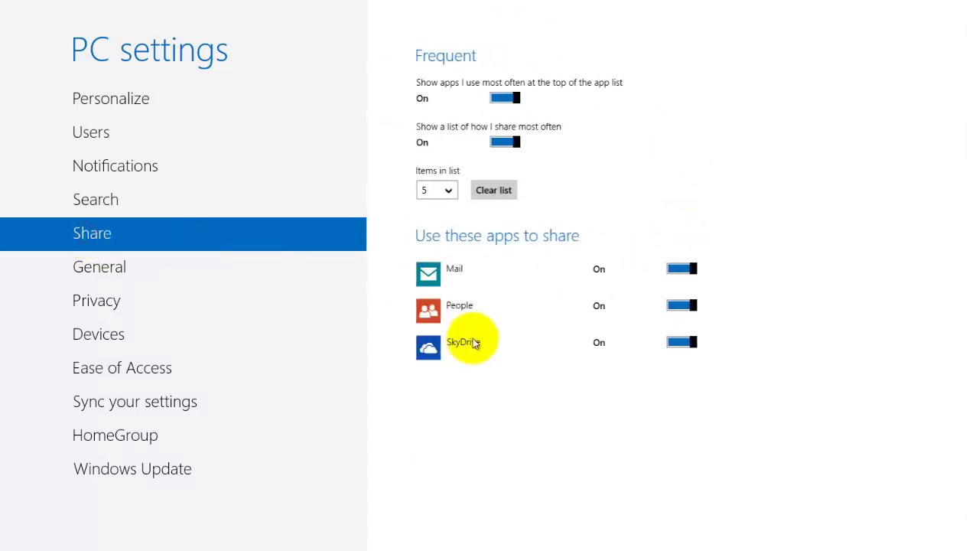
Browse the General, Privacy, Devices, Ease of Access, HomeGroup, Sync and Windows Update pages
left_click(122, 267)
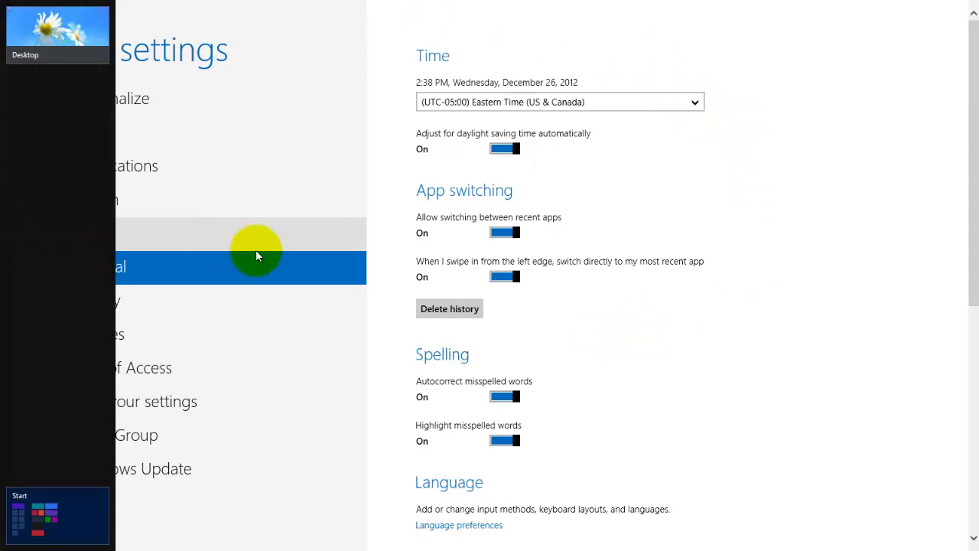
left_click(91, 303)
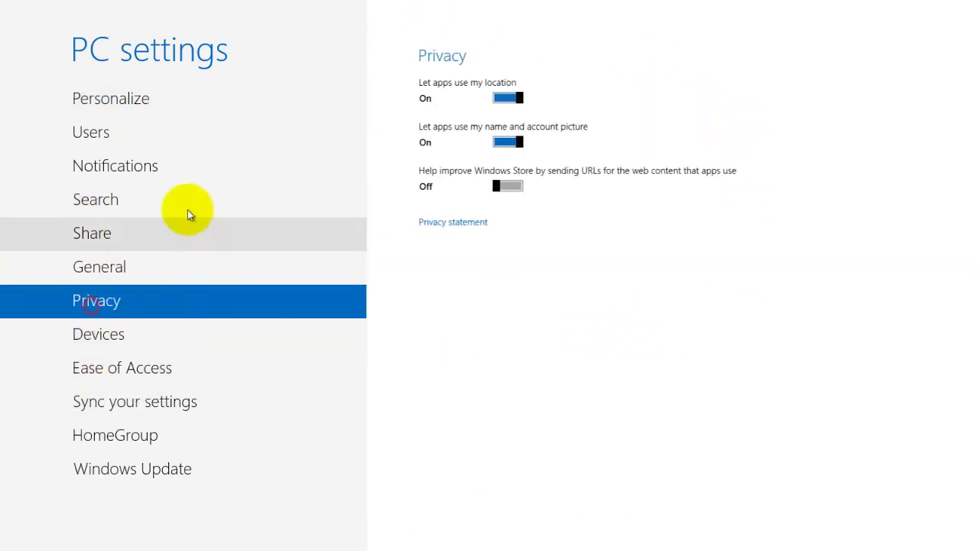
left_click(122, 334)
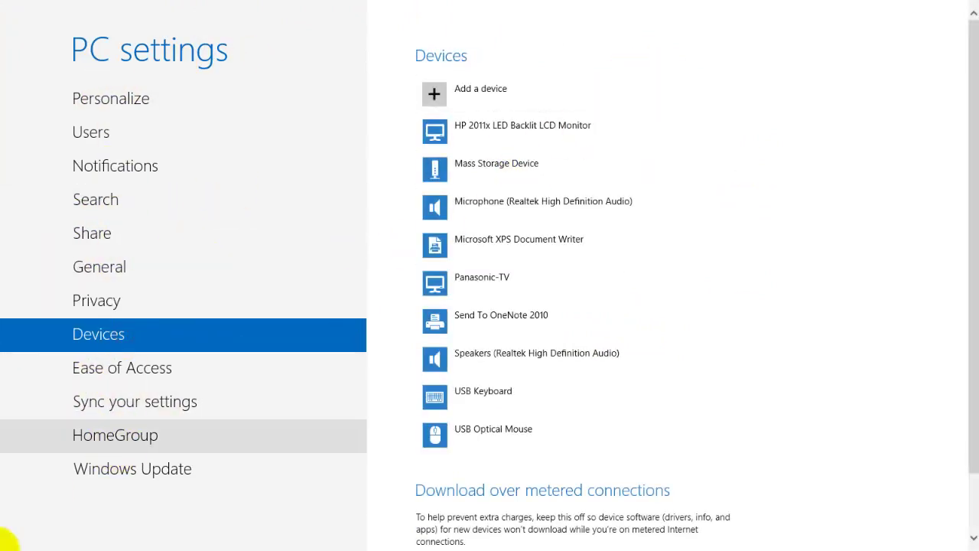
mouse_move(965, 356)
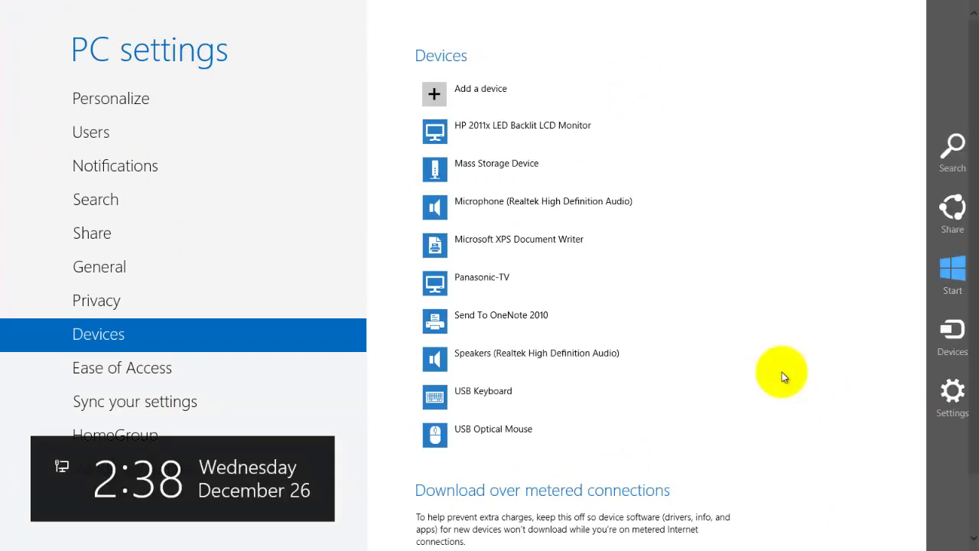
left_click(129, 367)
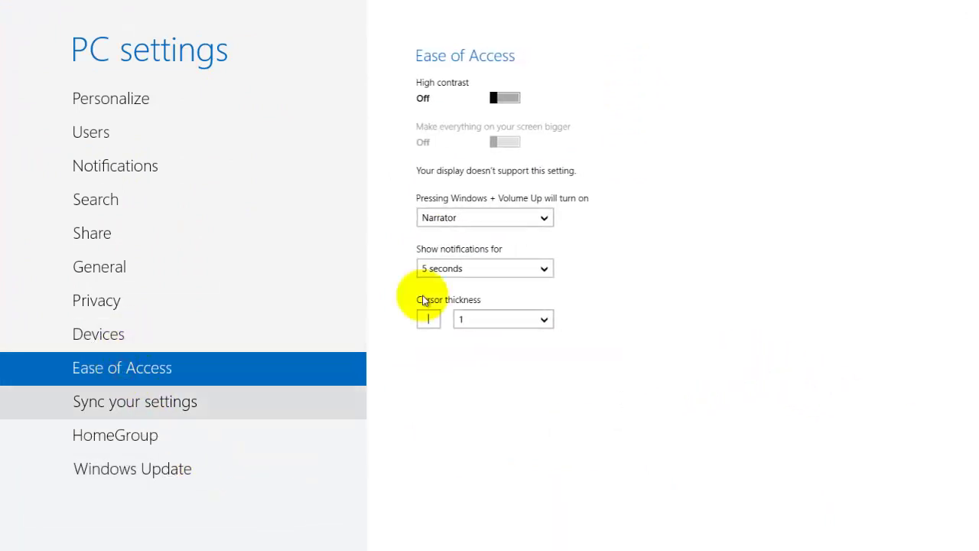
left_click(163, 424)
left_click(138, 401)
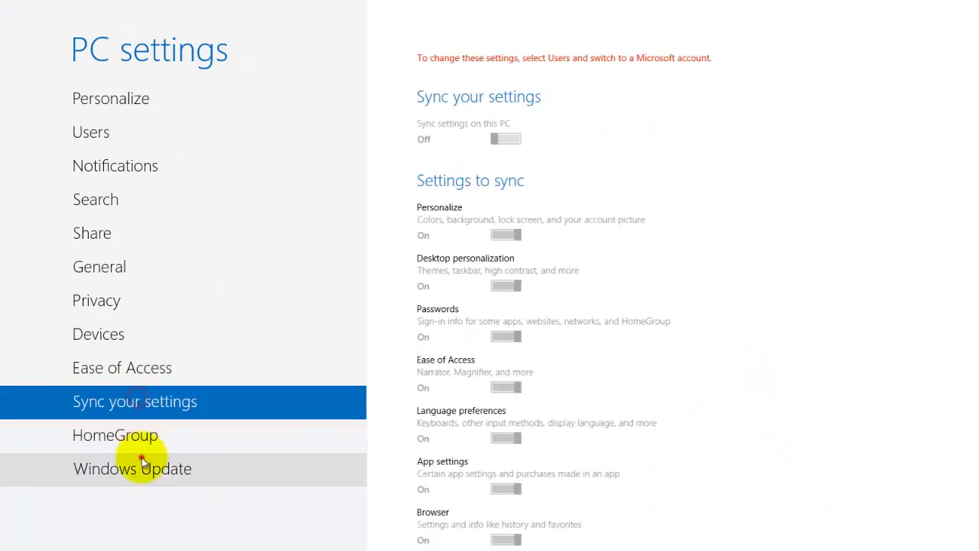
left_click(141, 460)
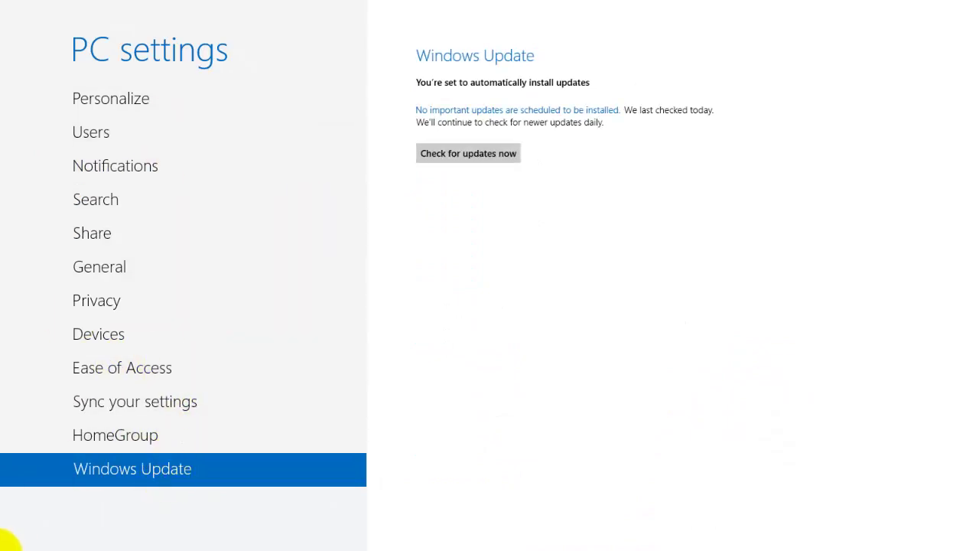
Snap PC settings beside the desktop, widen it, and show its Personalize page
mouse_move(7, 364)
left_click(37, 36)
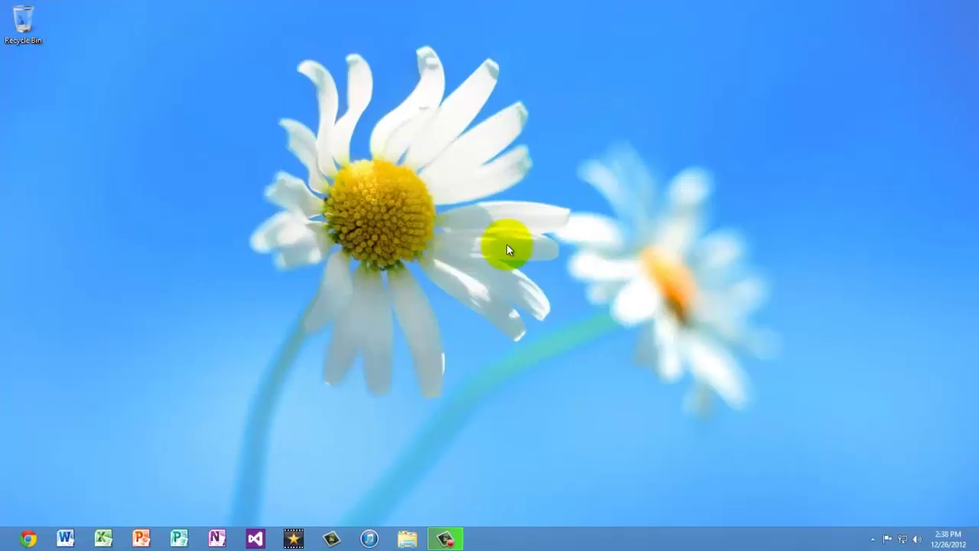
mouse_move(5, 90)
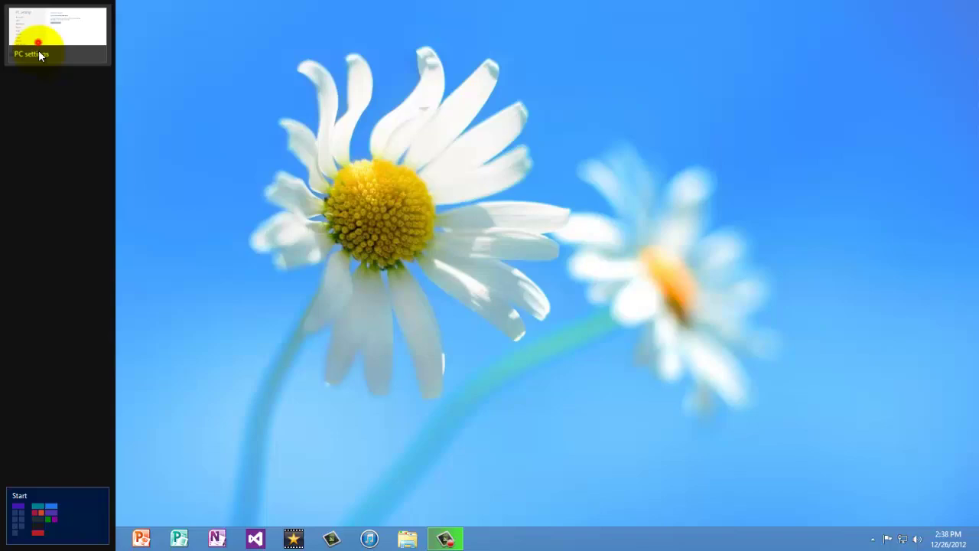
left_click_drag(40, 55, 39, 107)
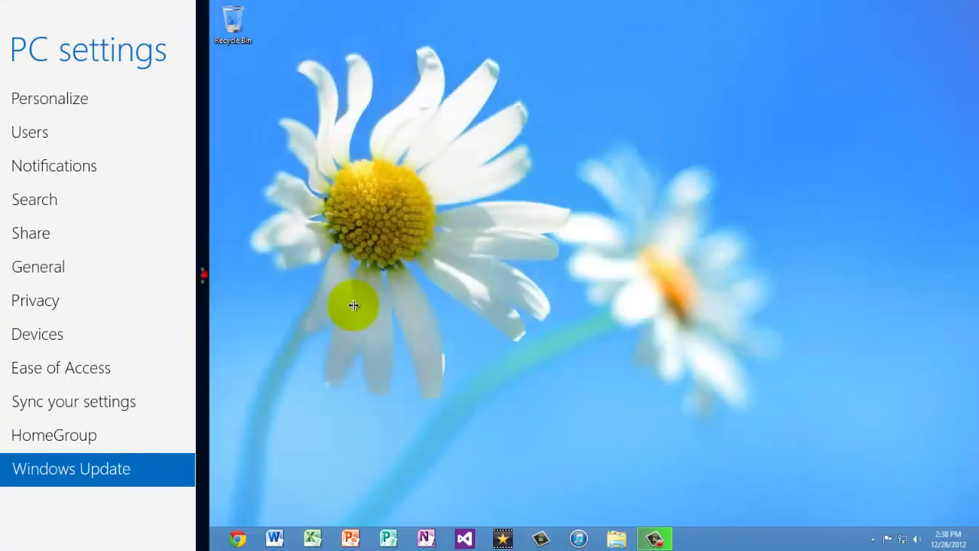
left_click_drag(203, 306, 796, 325)
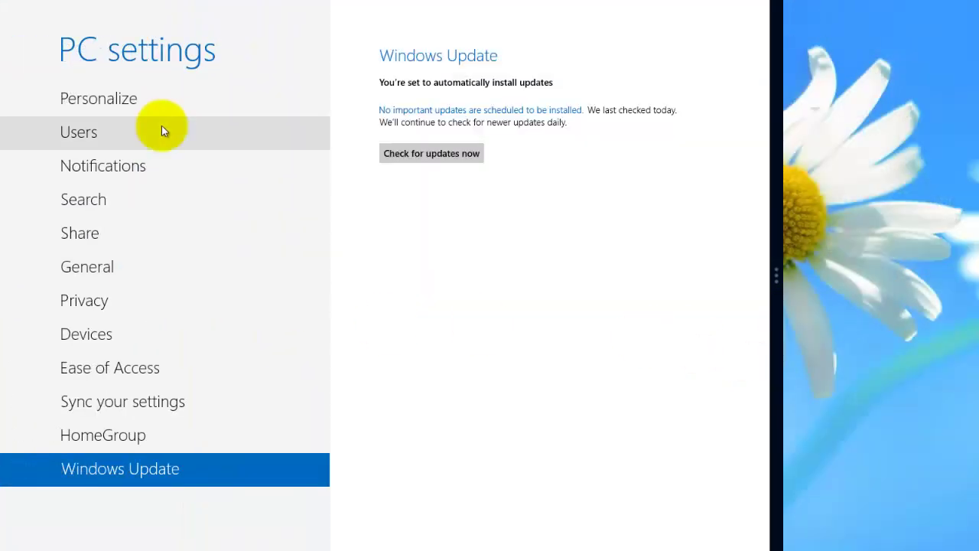
left_click(114, 98)
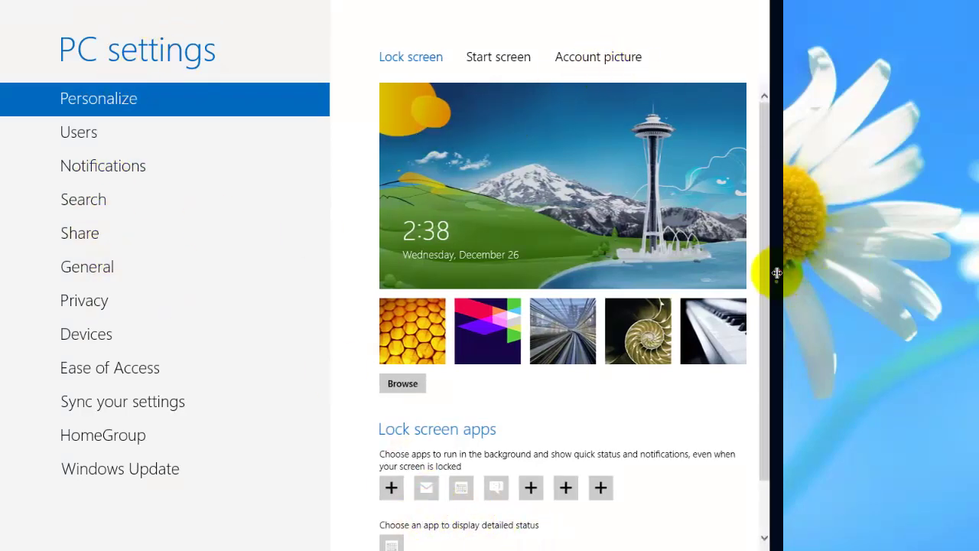
Unsnap PC settings and close the app so the desktop fills the screen
left_click_drag(778, 273, 2, 227)
mouse_move(2, 247)
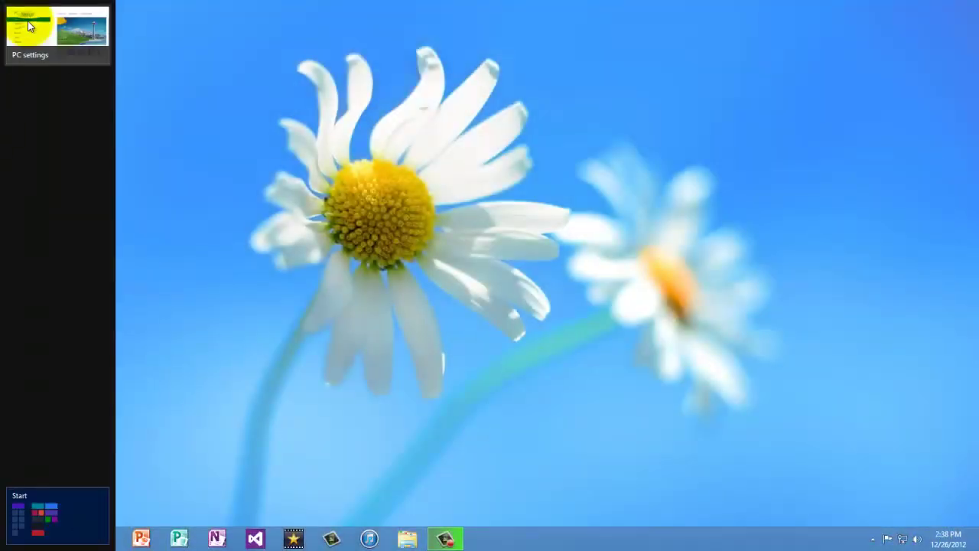
right_click(27, 21)
left_click(53, 31)
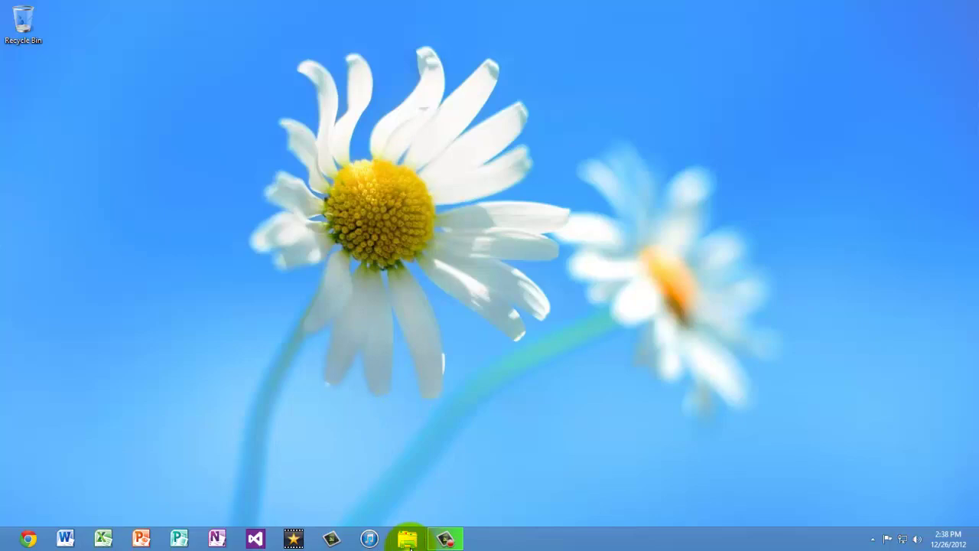
Launch File Explorer from the taskbar to show the Documents, Music, Pictures and Videos libraries
left_click(407, 539)
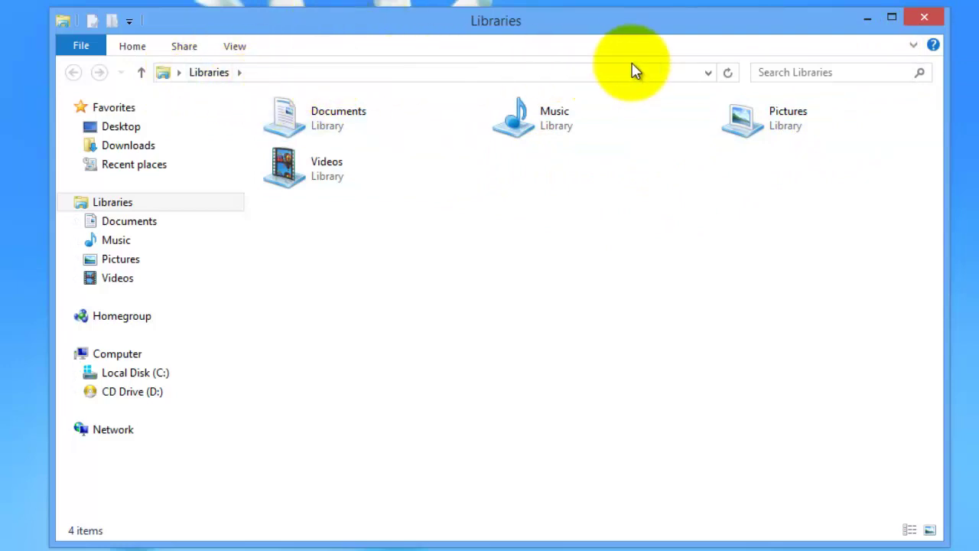
Keep the ribbon expanded and switch between its Home and Share tabs
left_click(915, 46)
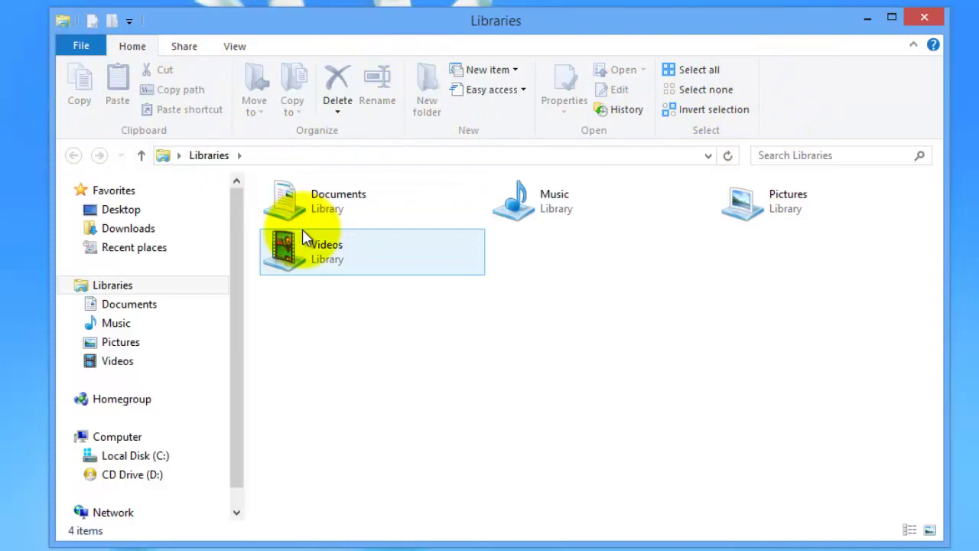
left_click(311, 196)
left_click(430, 329)
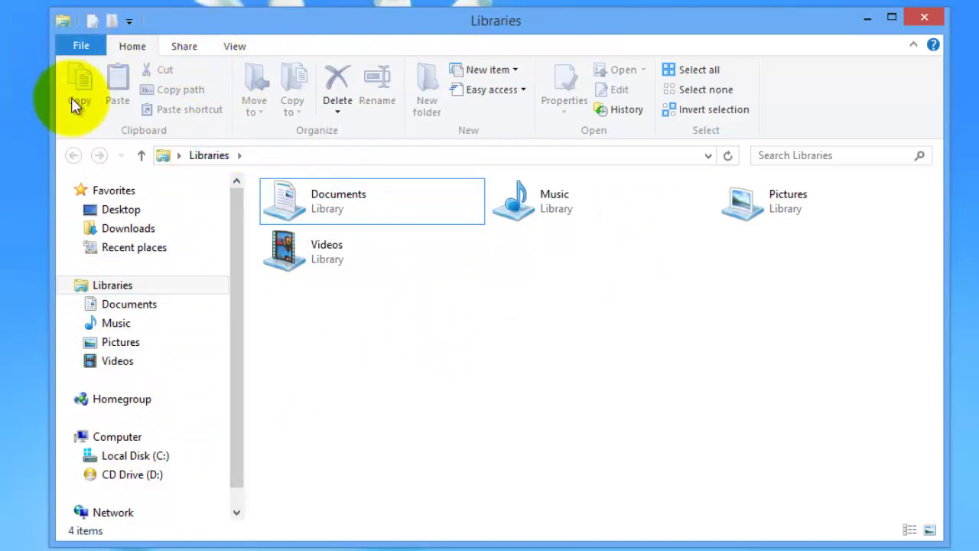
left_click(177, 48)
left_click(134, 45)
left_click(232, 46)
left_click(167, 47)
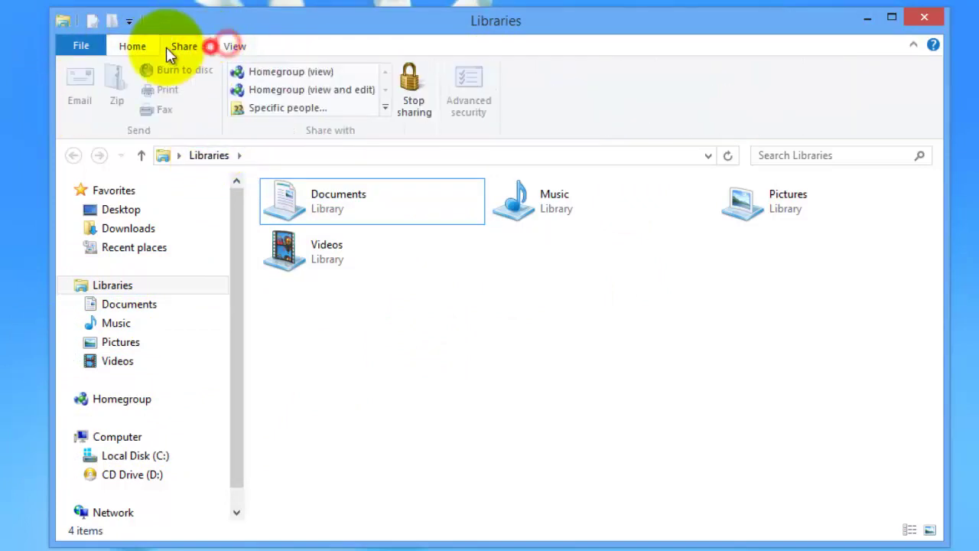
left_click(145, 46)
left_click(603, 404)
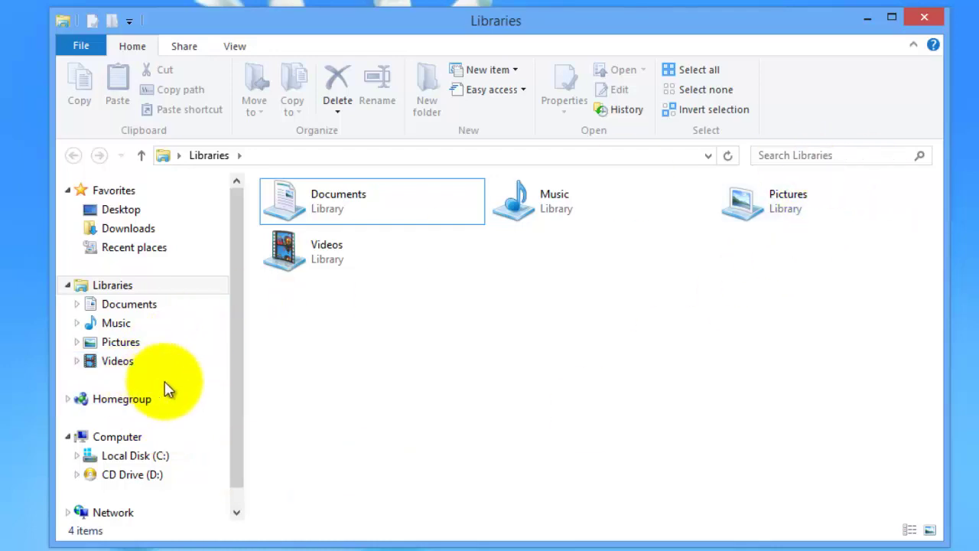
Browse the Documents and Videos libraries in the navigation pane, then collapse the ribbon
left_click(130, 305)
left_click(151, 361)
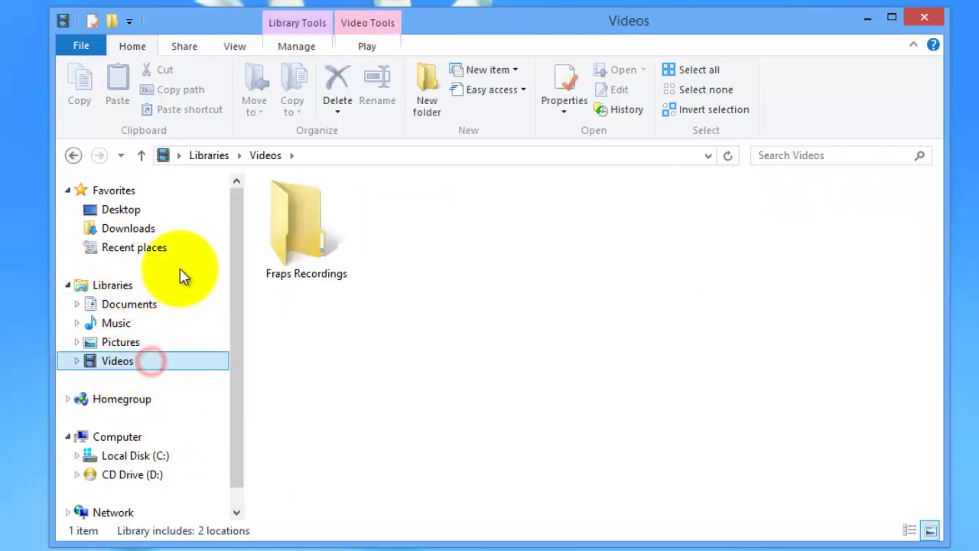
left_click(145, 304)
left_click(913, 44)
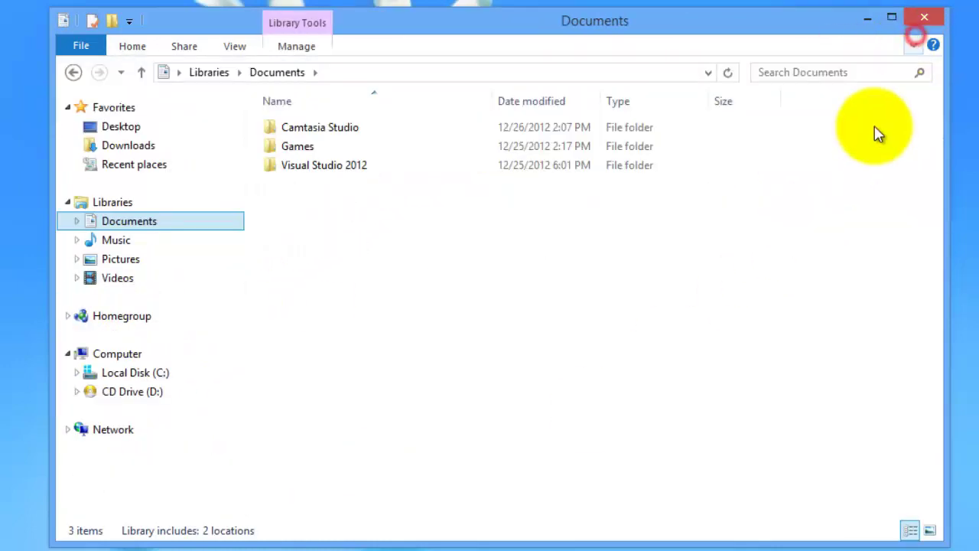
Close the Documents window and start Task Manager from the taskbar's context menu
left_click(883, 37)
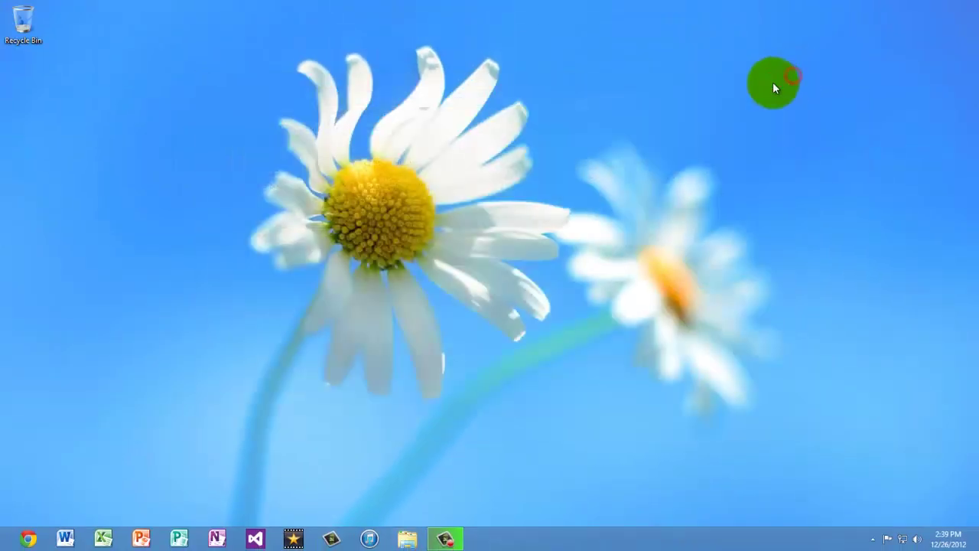
right_click(541, 544)
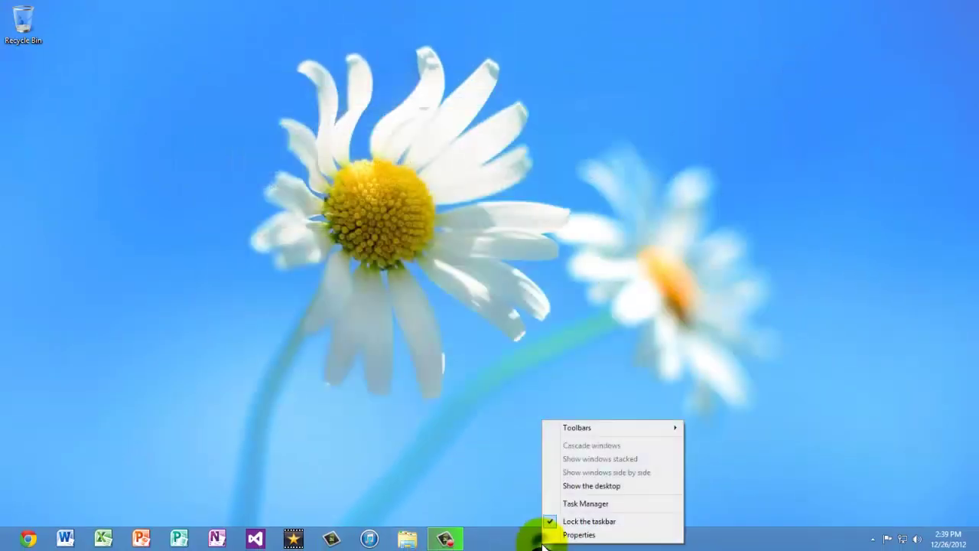
left_click(599, 499)
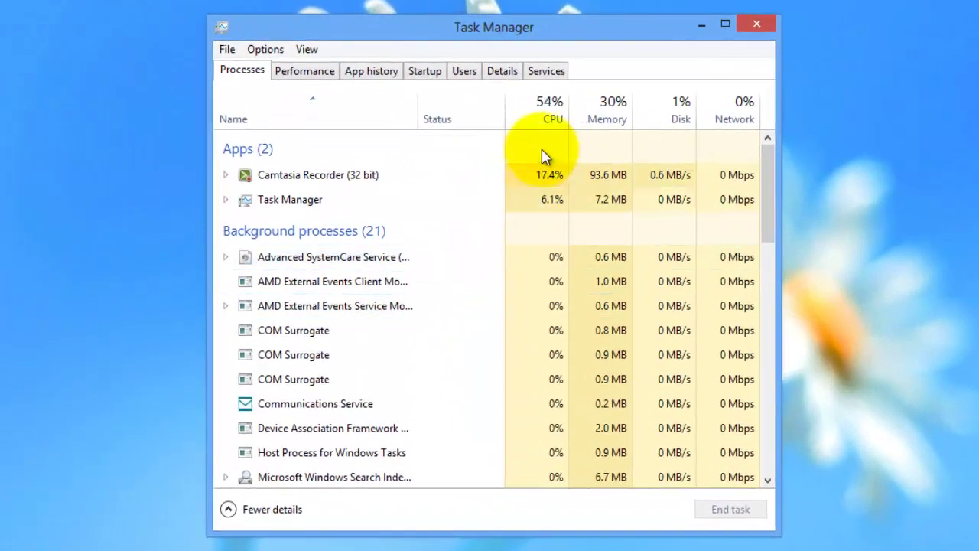
left_click_drag(772, 205, 719, 448)
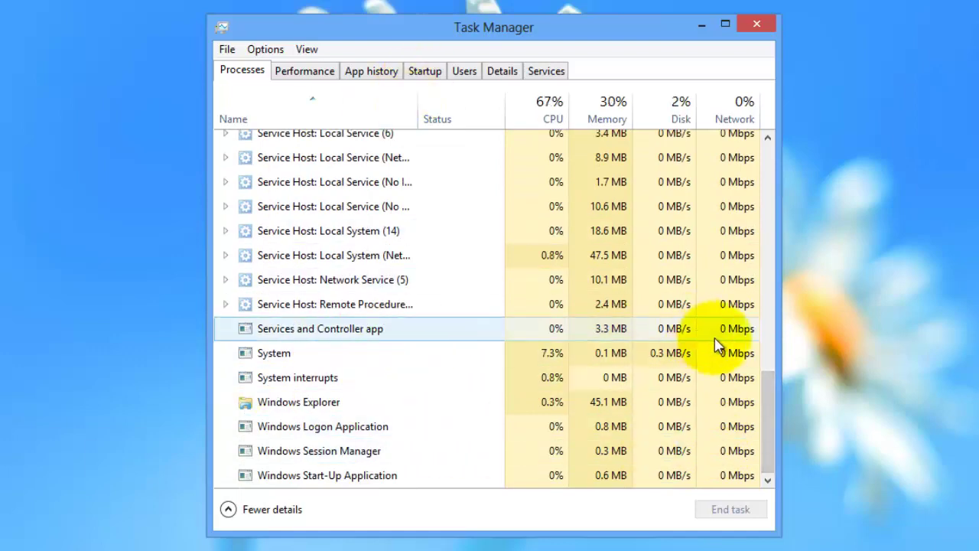
left_click_drag(768, 400, 780, 162)
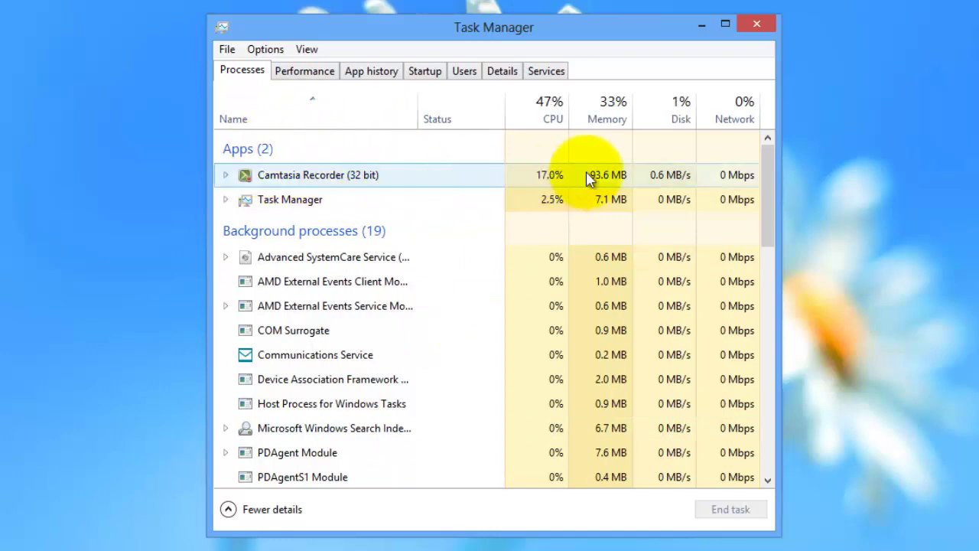
left_click_drag(767, 199, 769, 135)
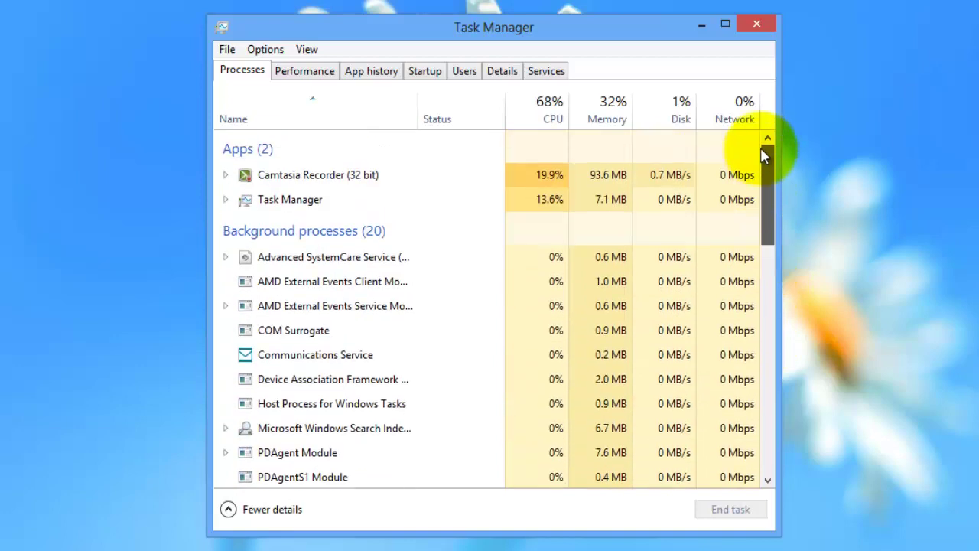
Sort the running processes by CPU, then by memory, then by name
left_click(549, 118)
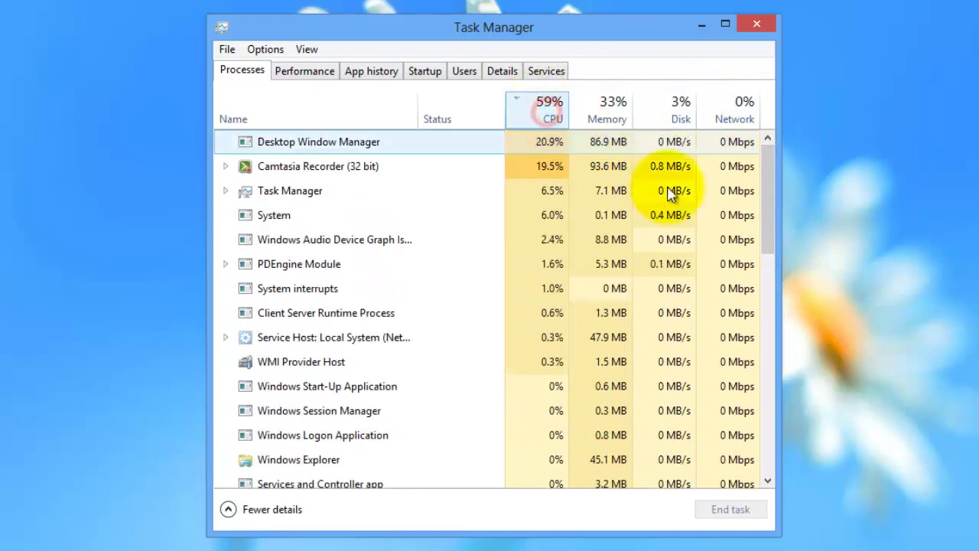
left_click(782, 189)
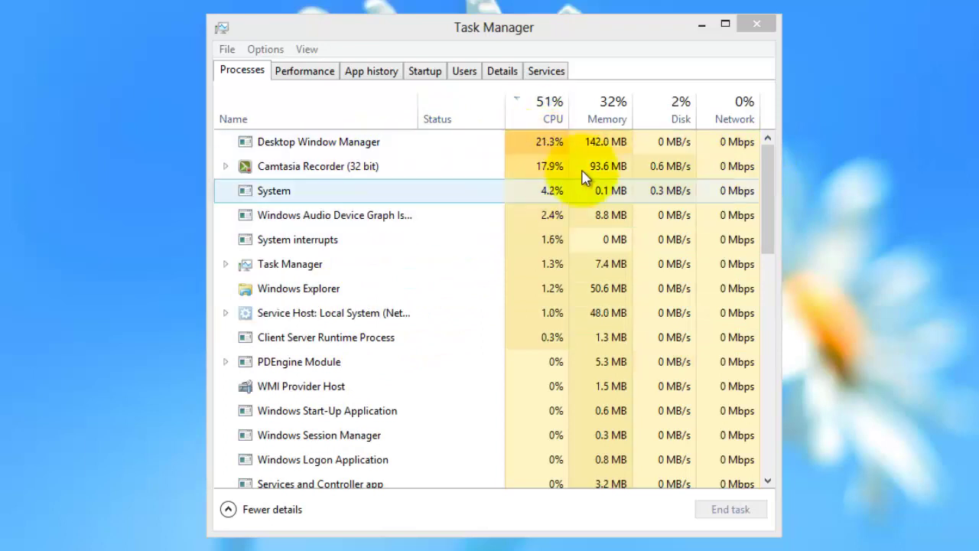
left_click(616, 118)
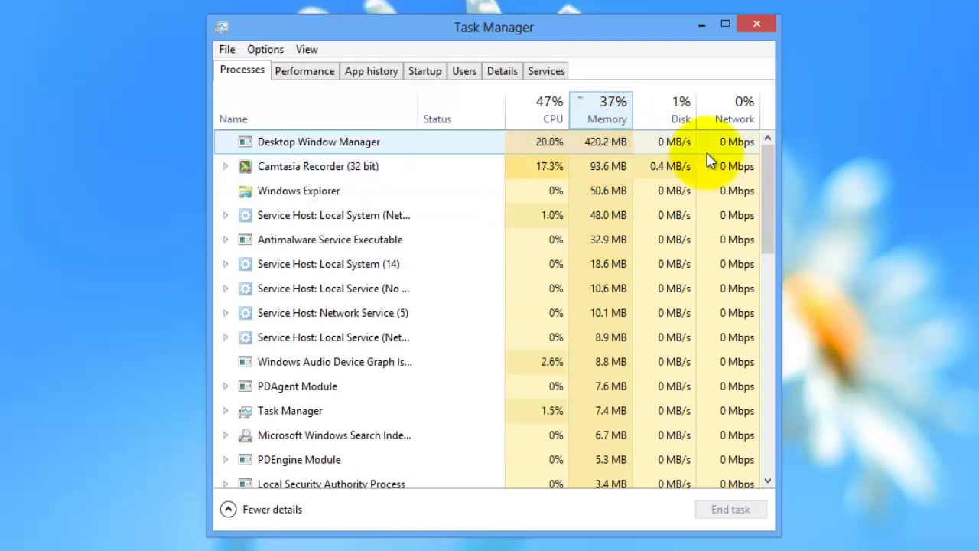
left_click(302, 116)
scroll(553, 221, "down", 3)
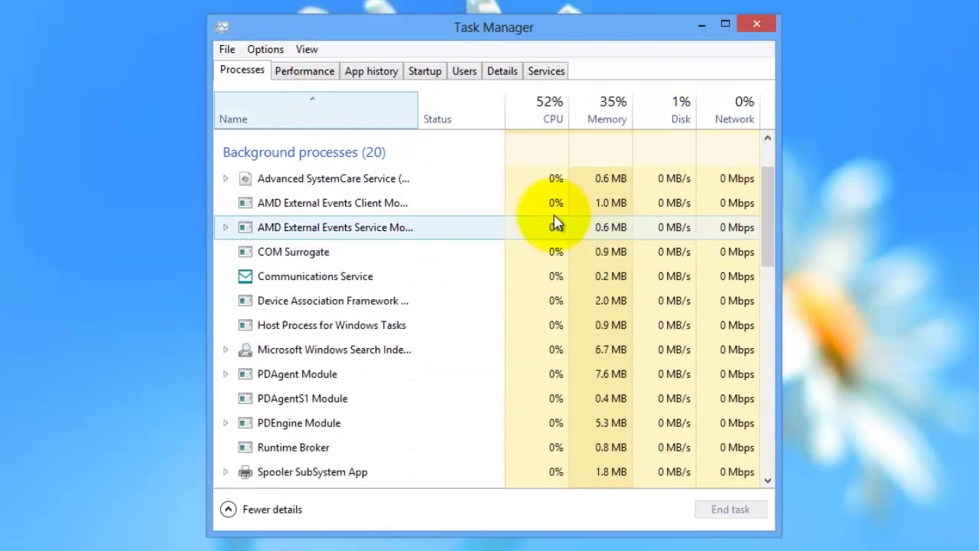
scroll(556, 221, "up", 3)
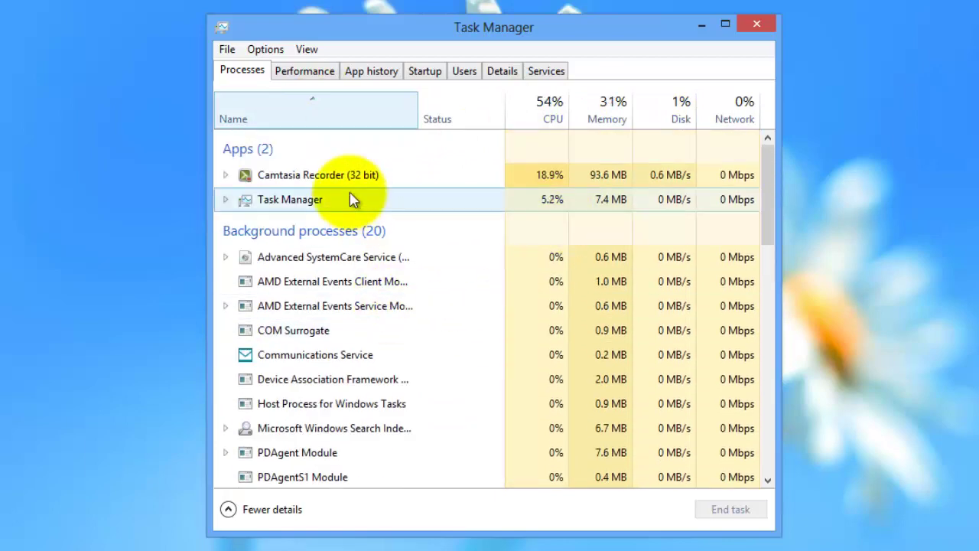
View the Performance, App history, Startup and Users tabs in turn, then close Task Manager
left_click(301, 73)
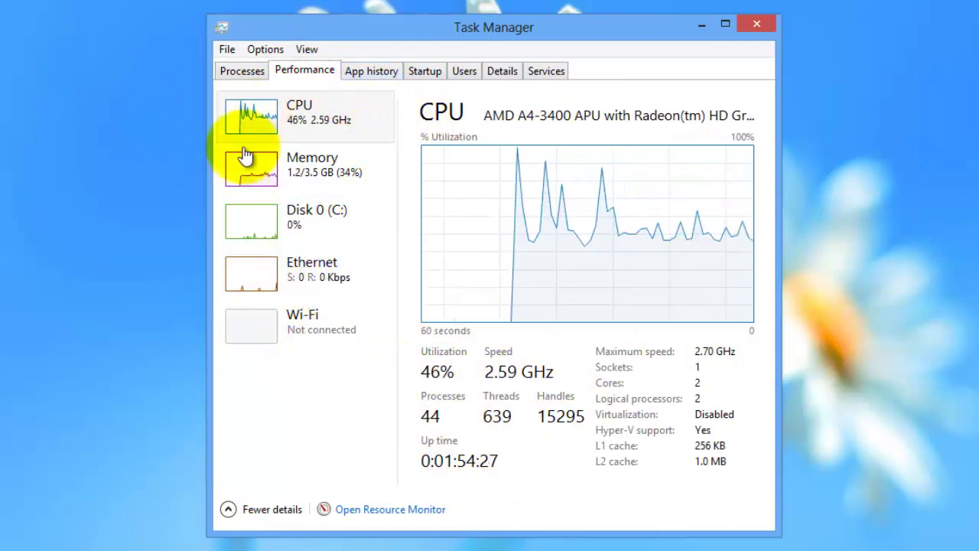
left_click(367, 73)
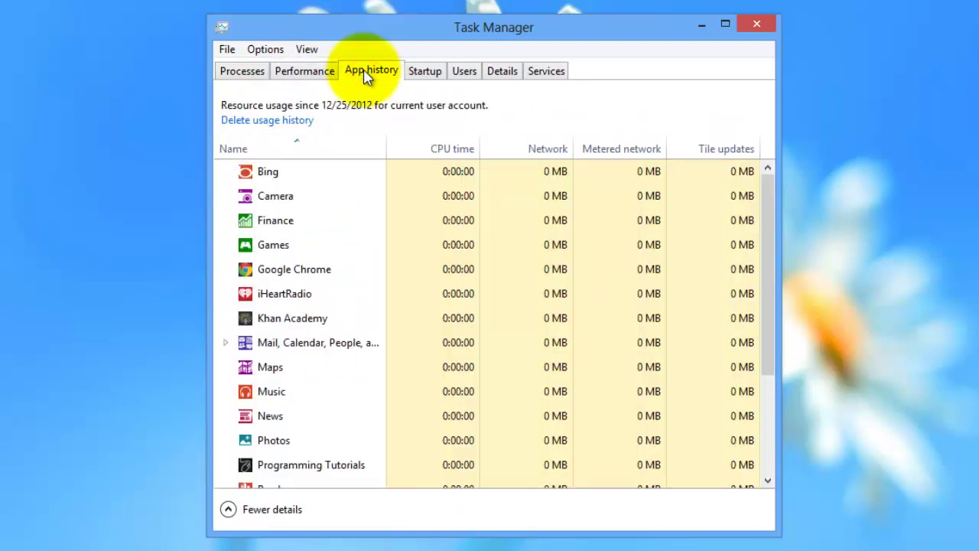
left_click(423, 84)
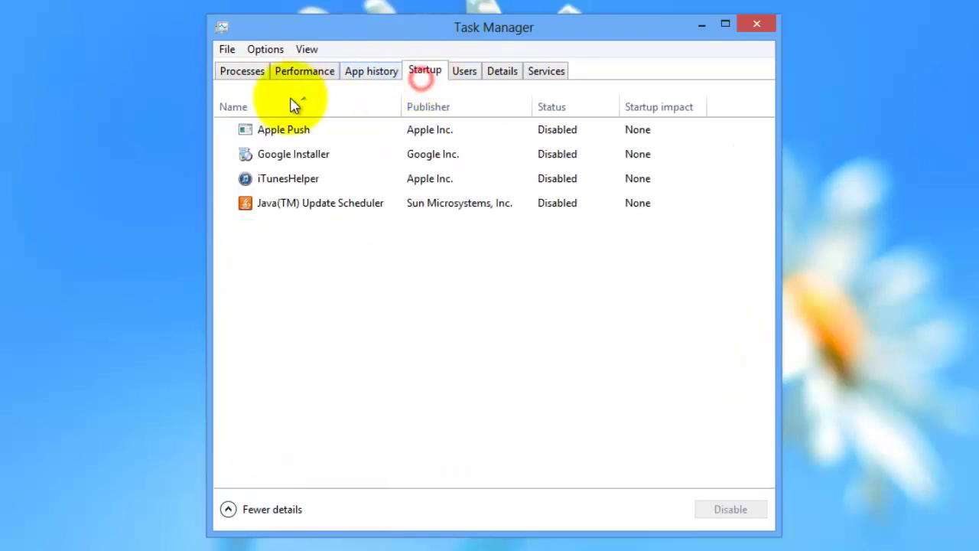
left_click(465, 69)
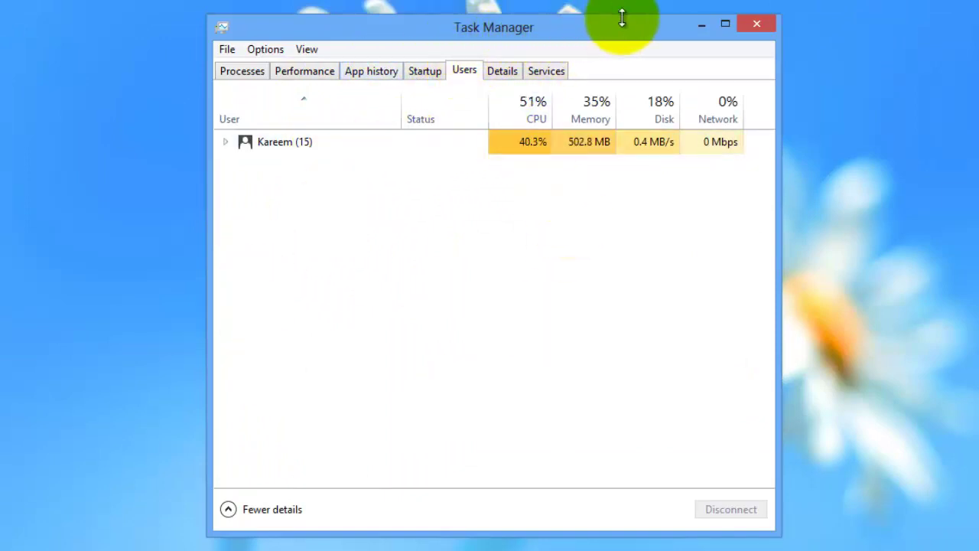
left_click(756, 27)
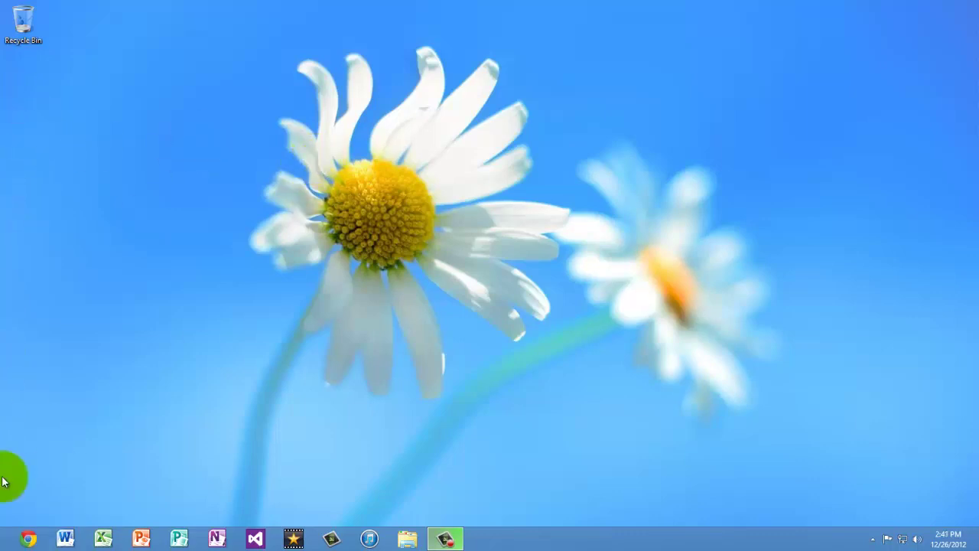
Bring up the bottom-left Start corner on the desktop and drag a selection box across it
mouse_move(2, 548)
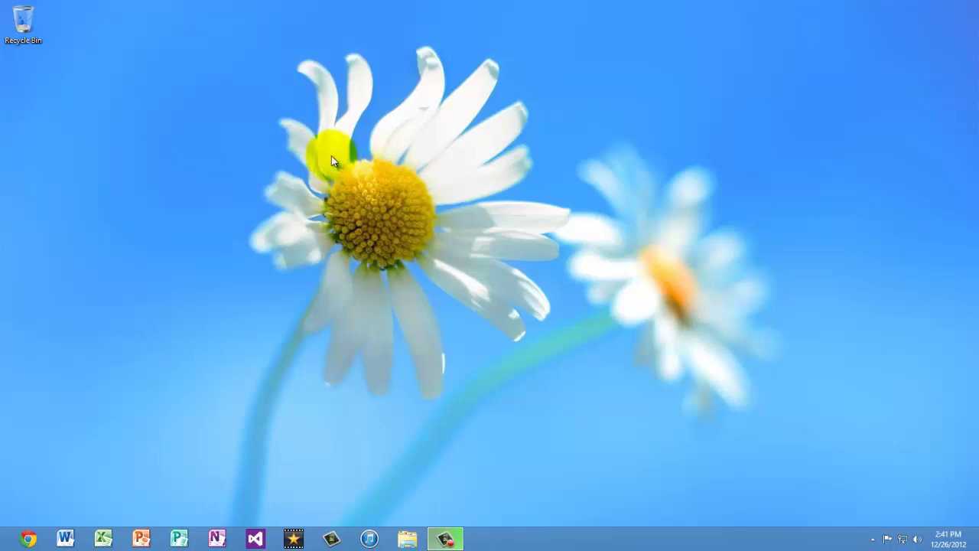
mouse_move(1, 498)
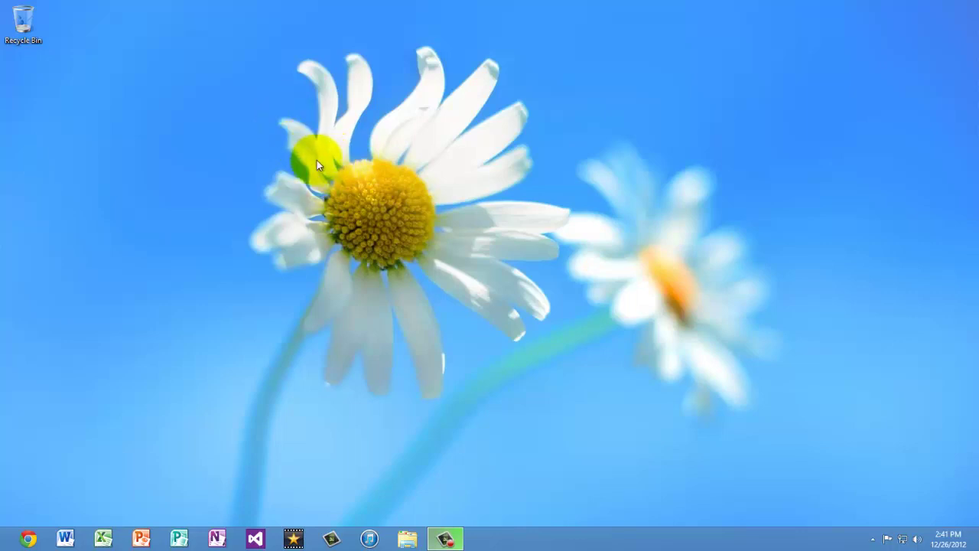
left_click_drag(317, 159, 440, 274)
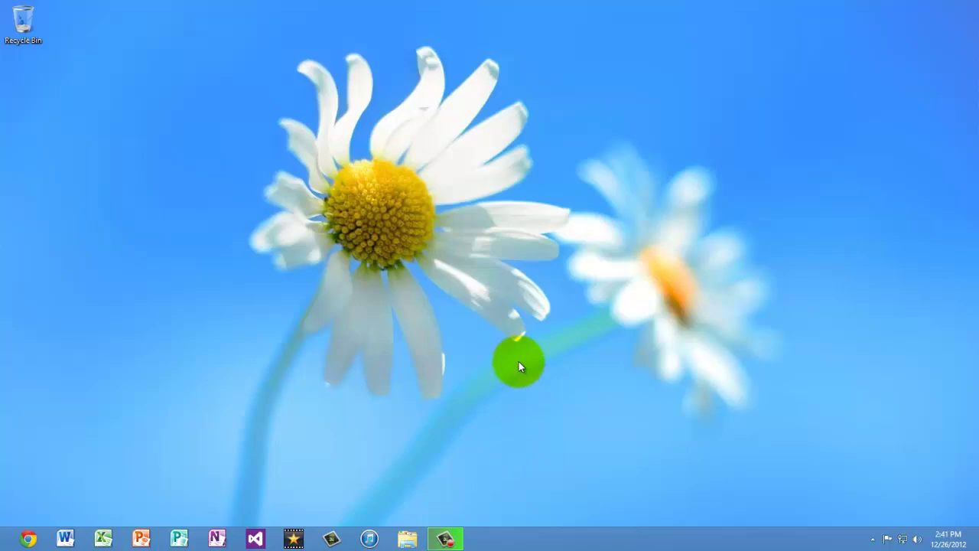
Search 'power op' from the Start screen and open Power Options from the Settings results
left_click(4, 547)
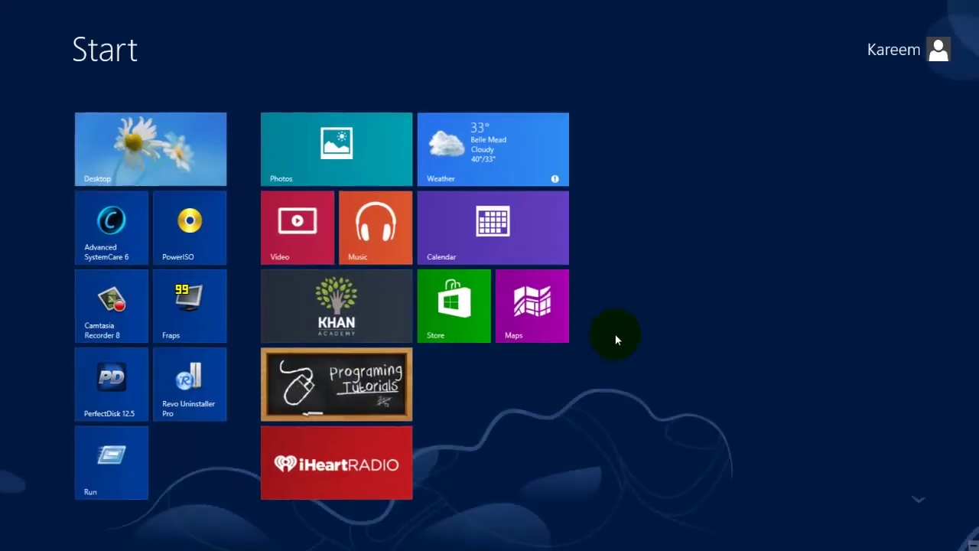
type("power")
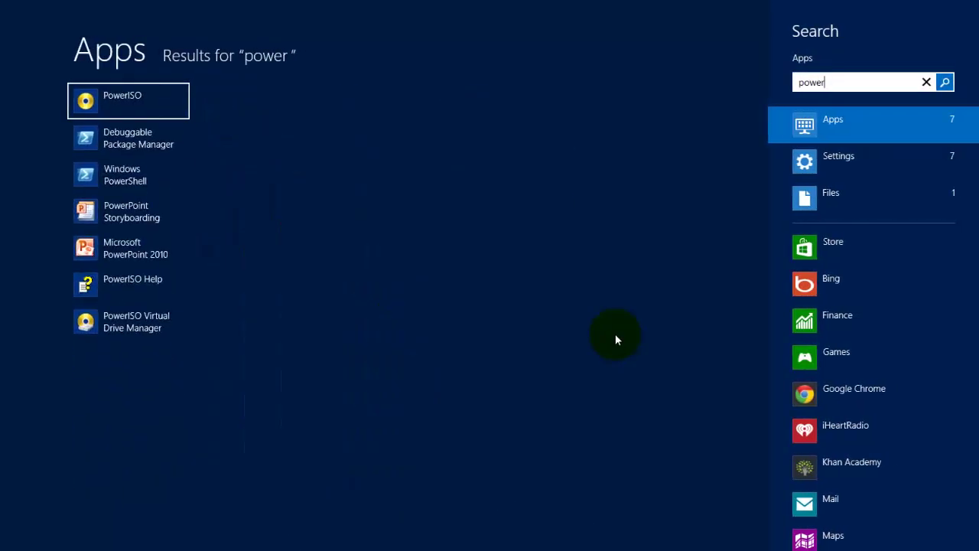
type(" options")
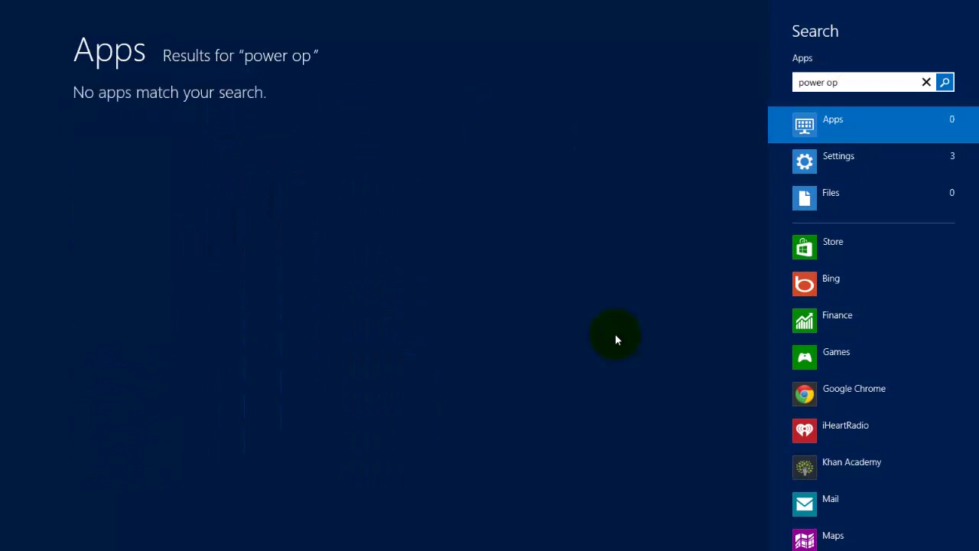
left_click(833, 161)
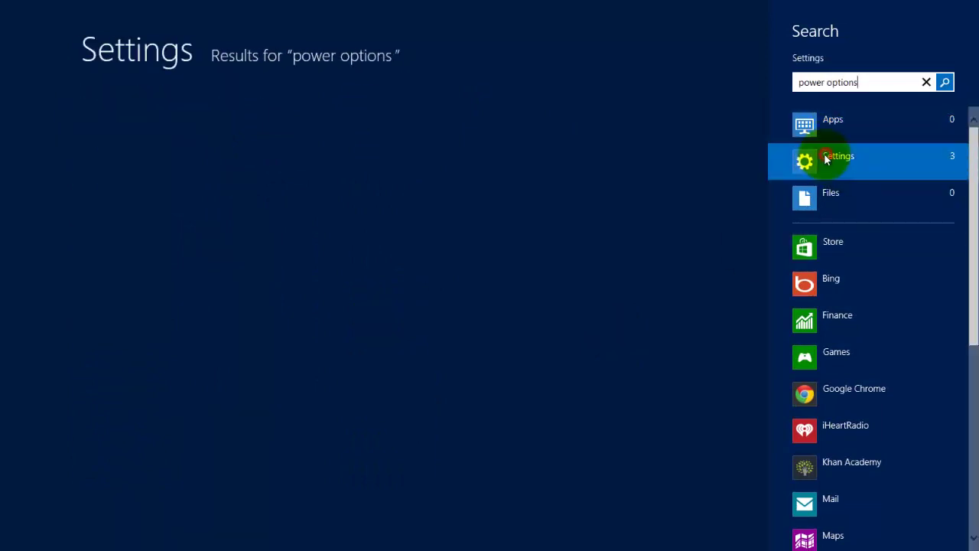
left_click(134, 96)
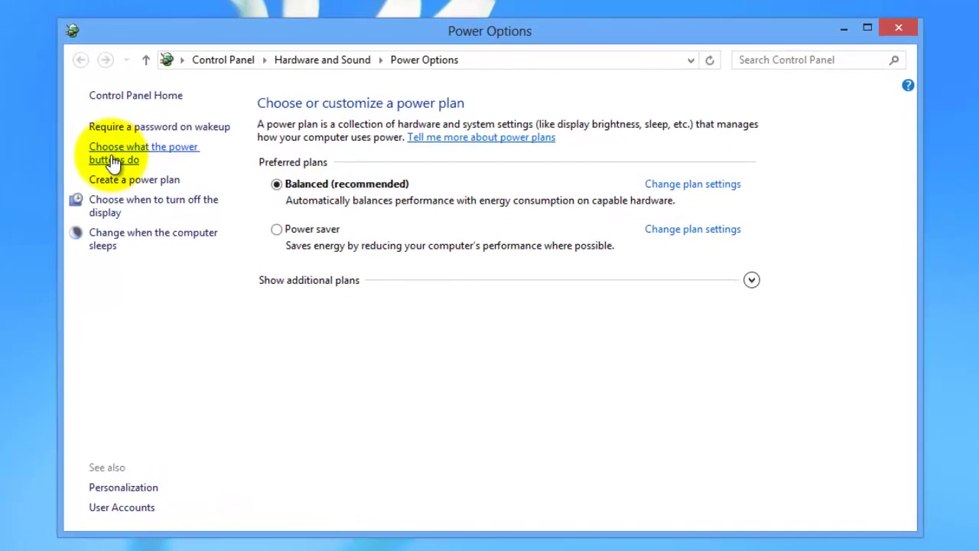
Open 'Choose what the power buttons do', check fast startup under Shutdown settings, then close
left_click(114, 158)
scroll(368, 240, "down", 2)
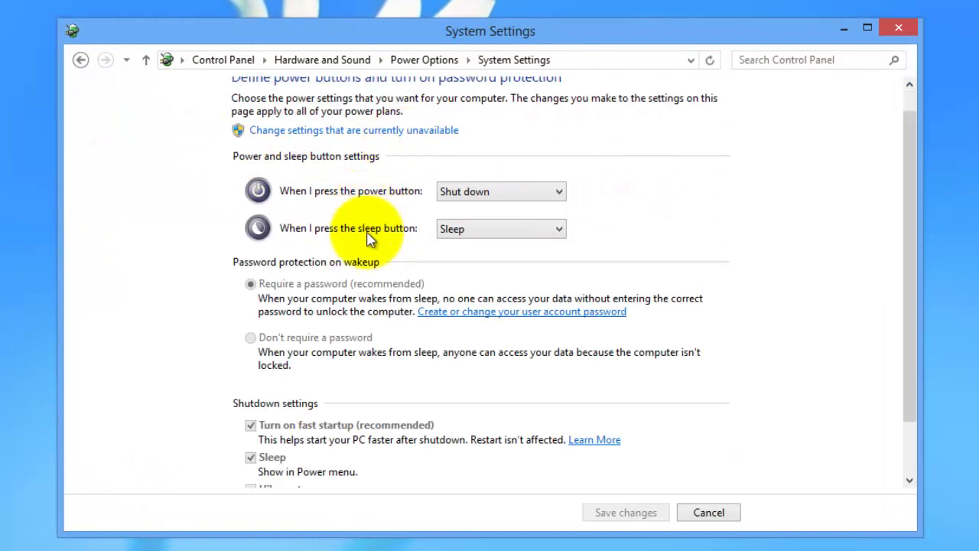
scroll(368, 240, "down", 1)
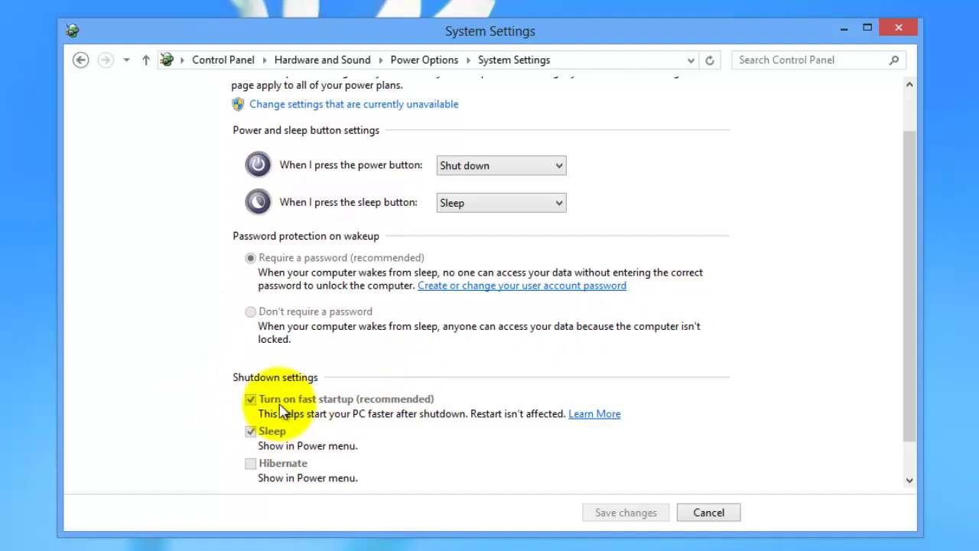
scroll(364, 328, "up", 2)
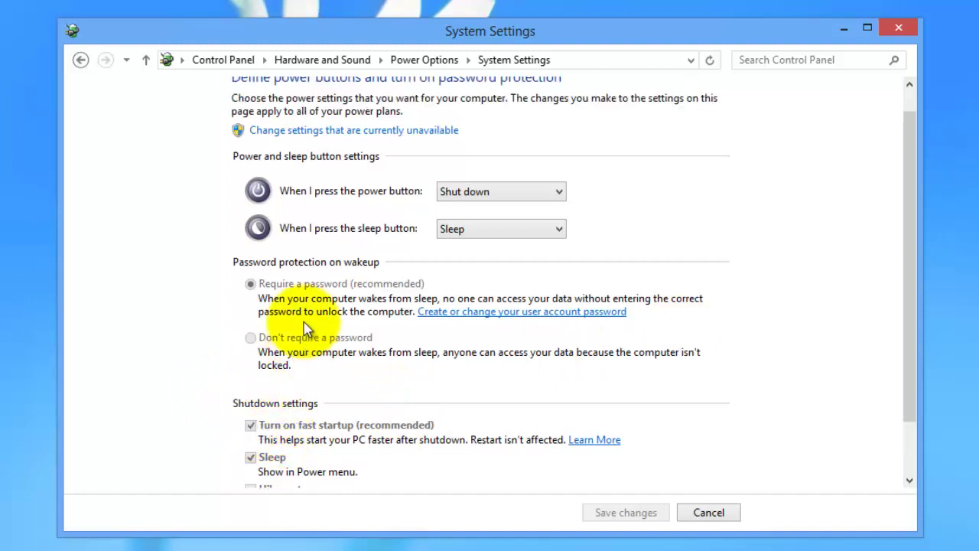
scroll(336, 375, "down", 2)
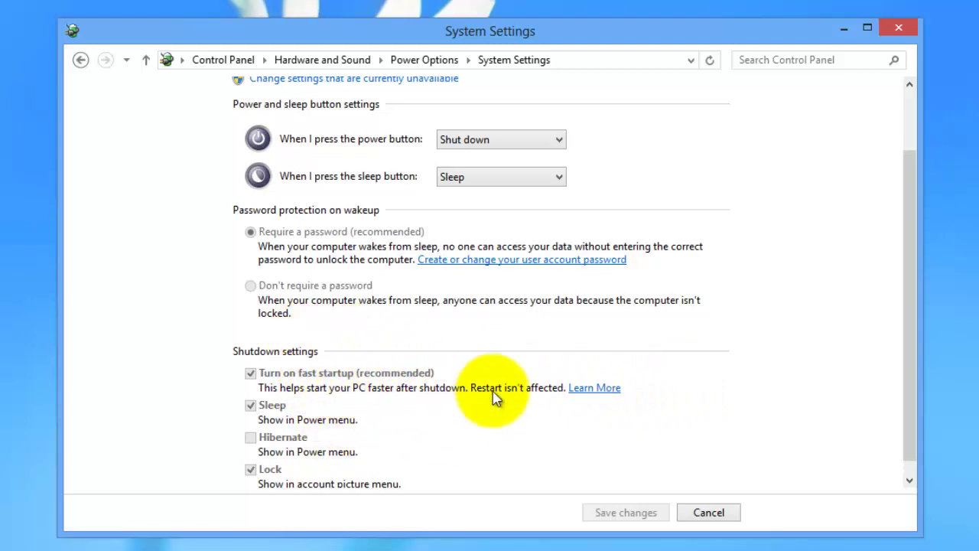
left_click(902, 28)
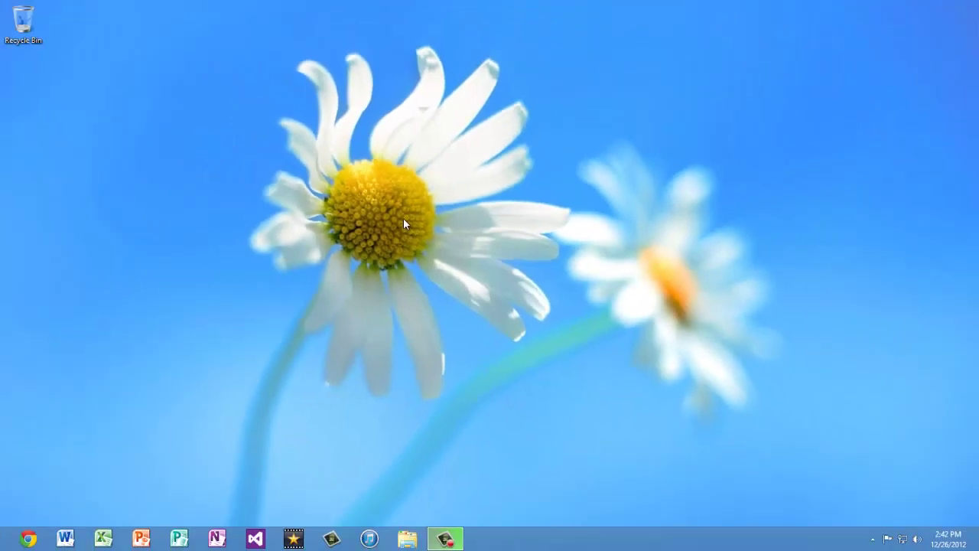